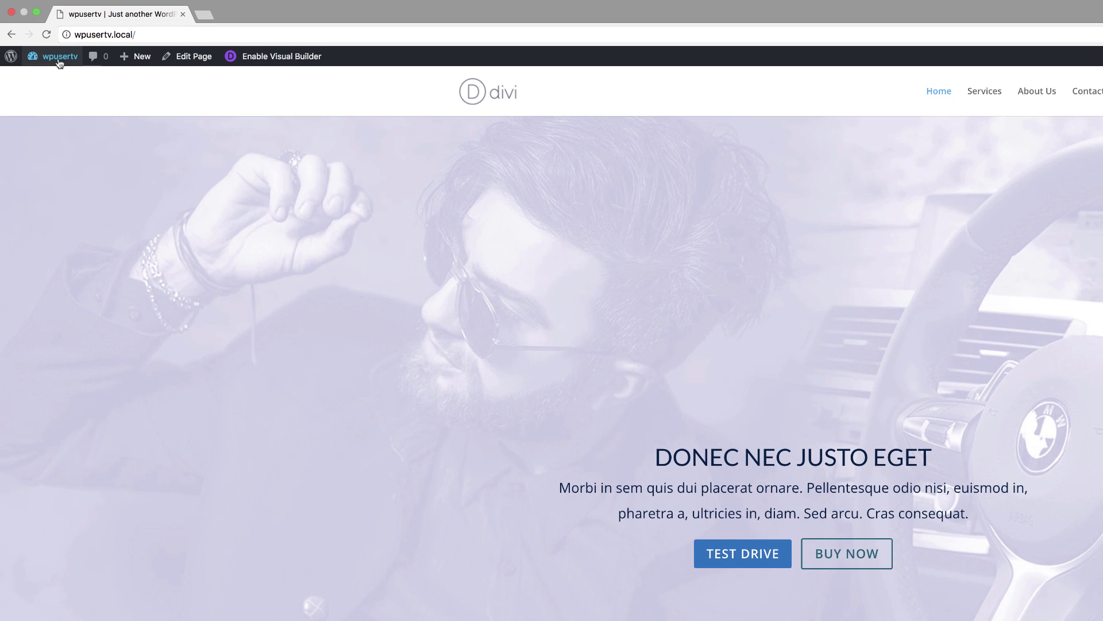
From the Dashboard, open Customize > Header & Navigation > Primary Menu Bar settings.
mouse_move(42, 38)
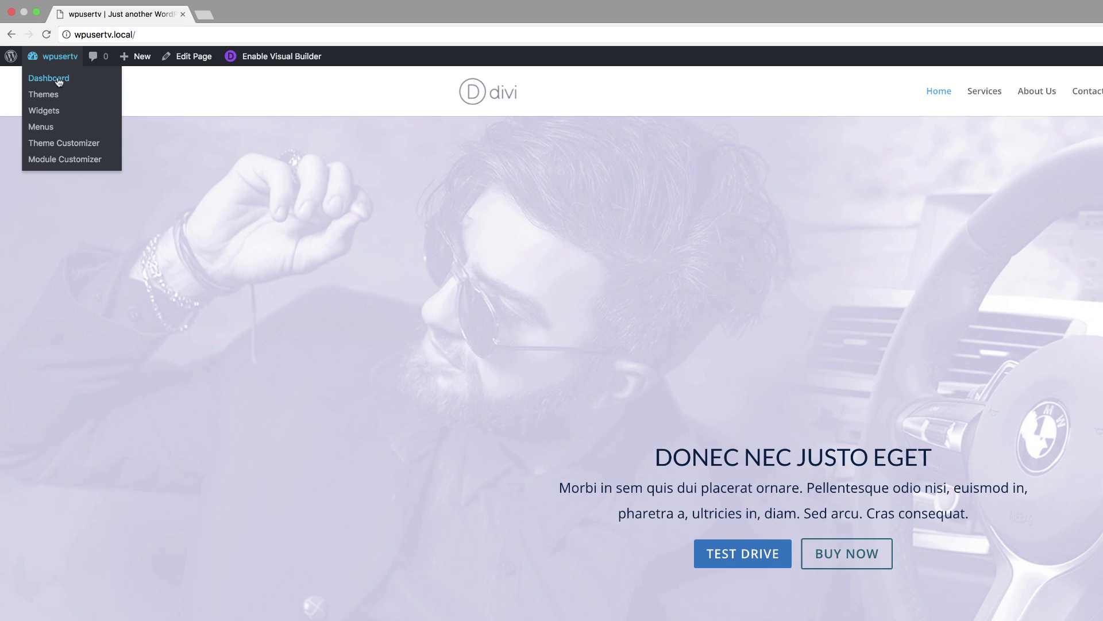
left_click(62, 79)
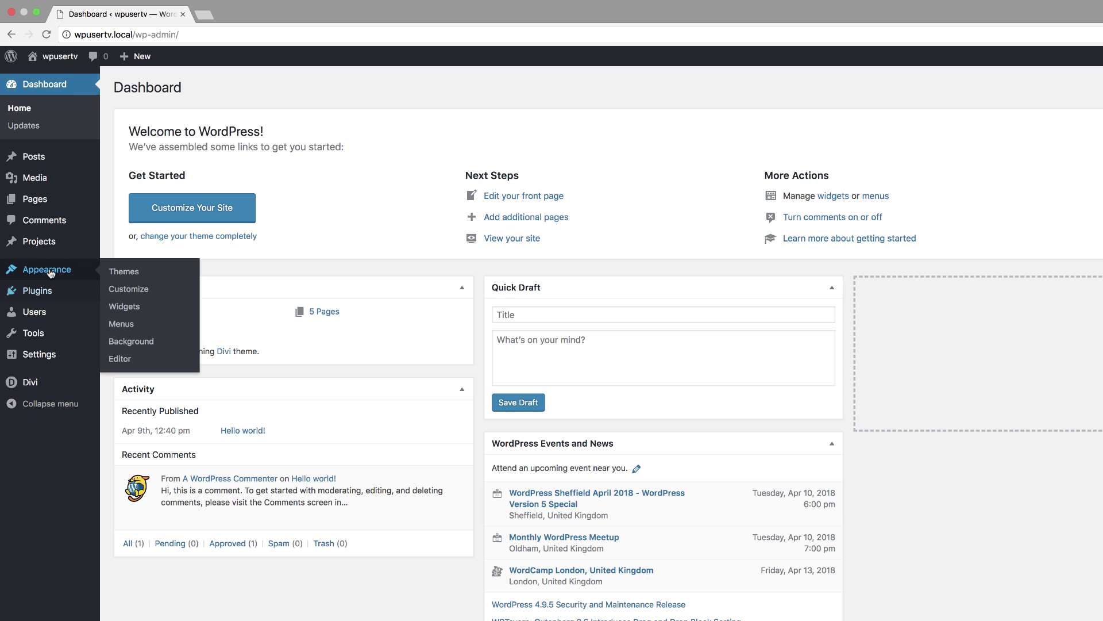
mouse_move(36, 381)
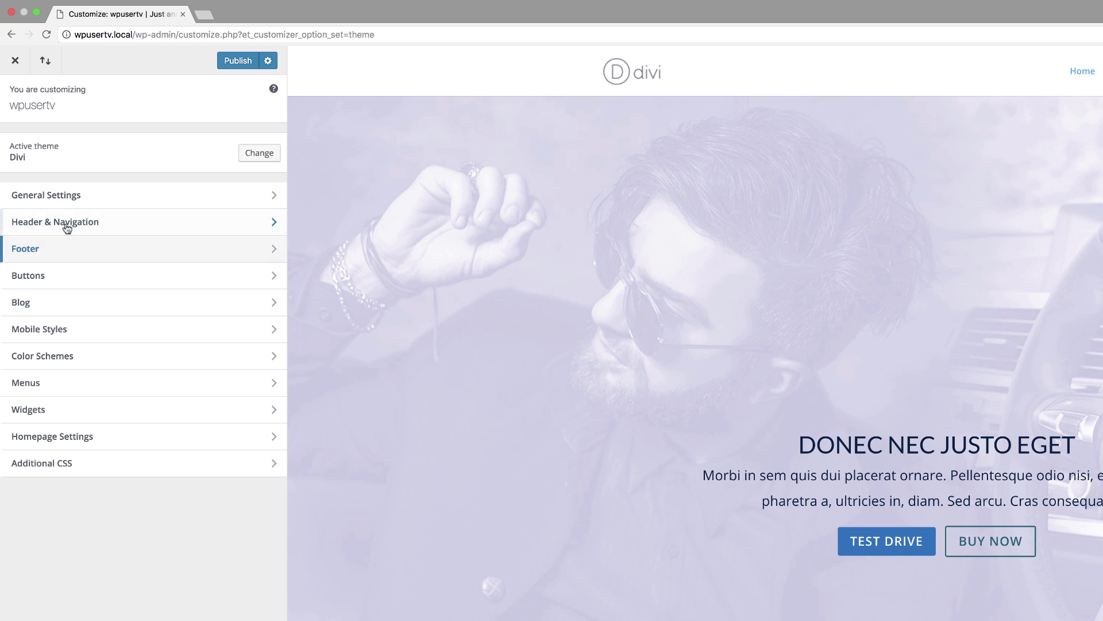
left_click(95, 228)
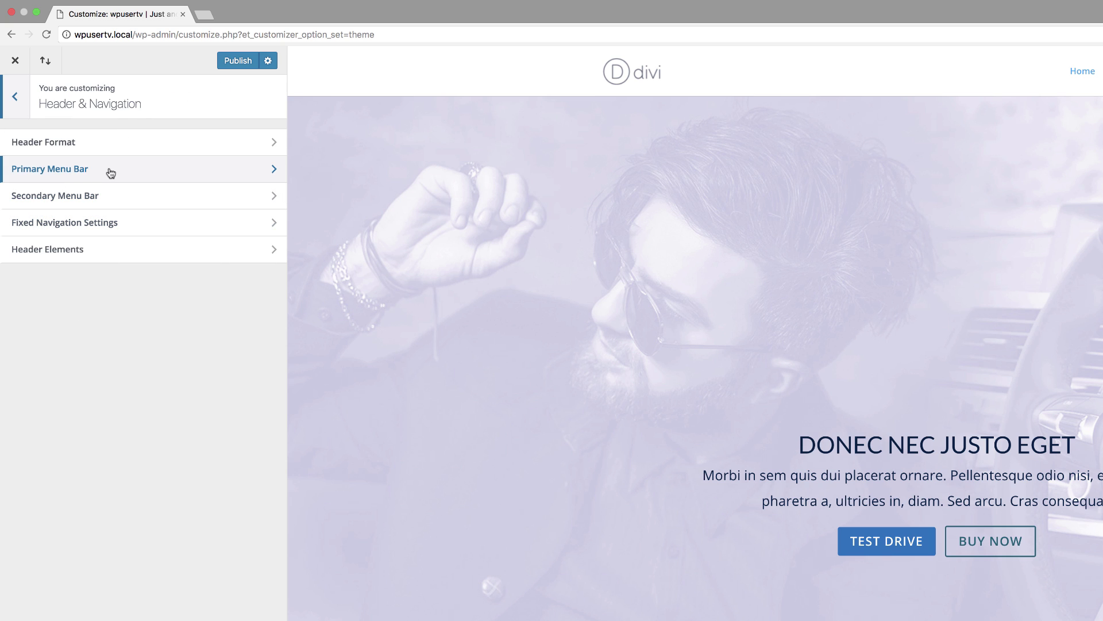
left_click(110, 171)
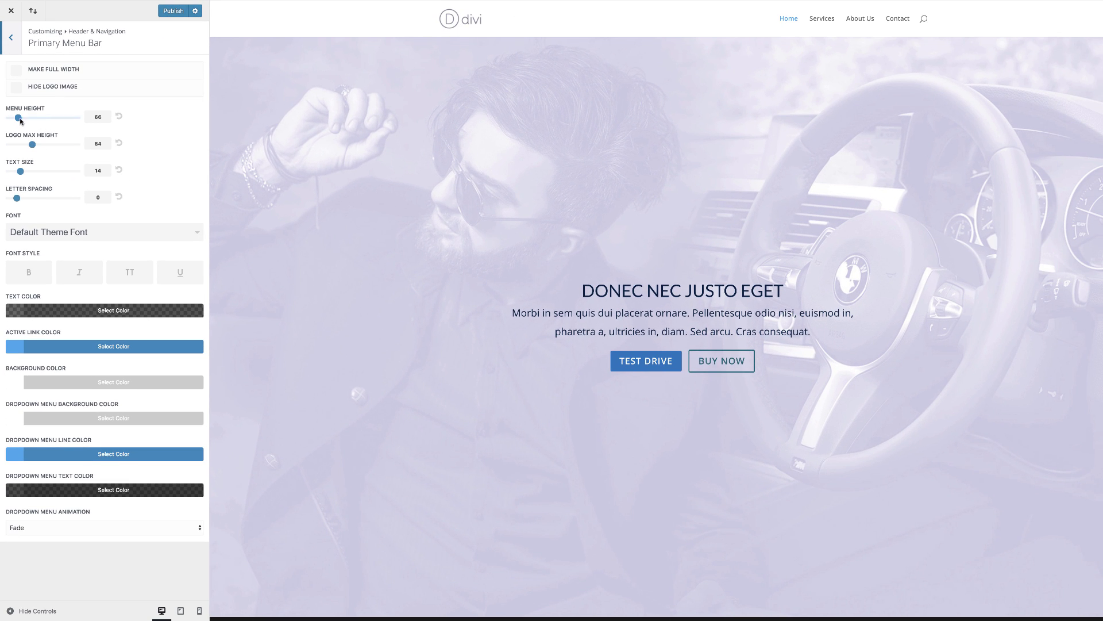
Set menu height 102, link text size 16, uppercase style, and letter spacing 2.
left_click_drag(21, 118, 27, 119)
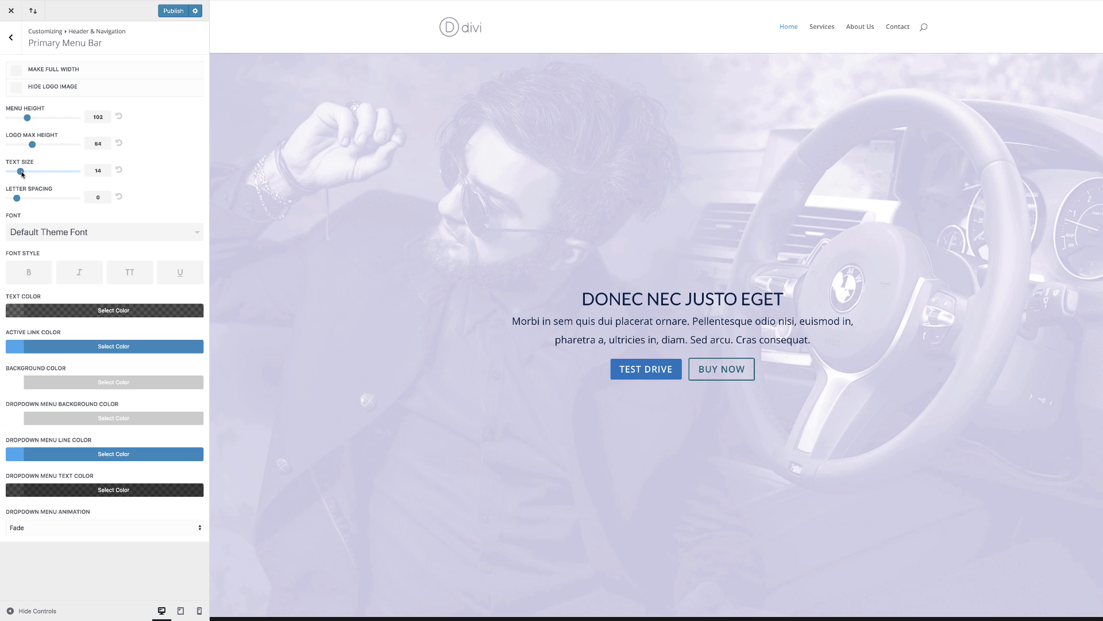
left_click_drag(19, 173, 31, 174)
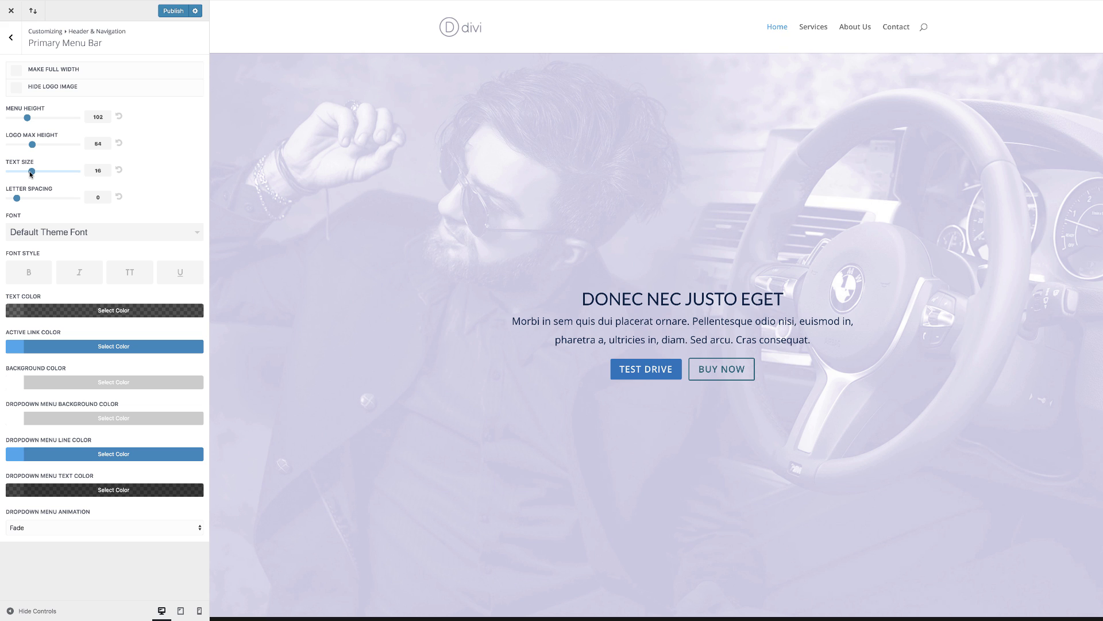
left_click(131, 273)
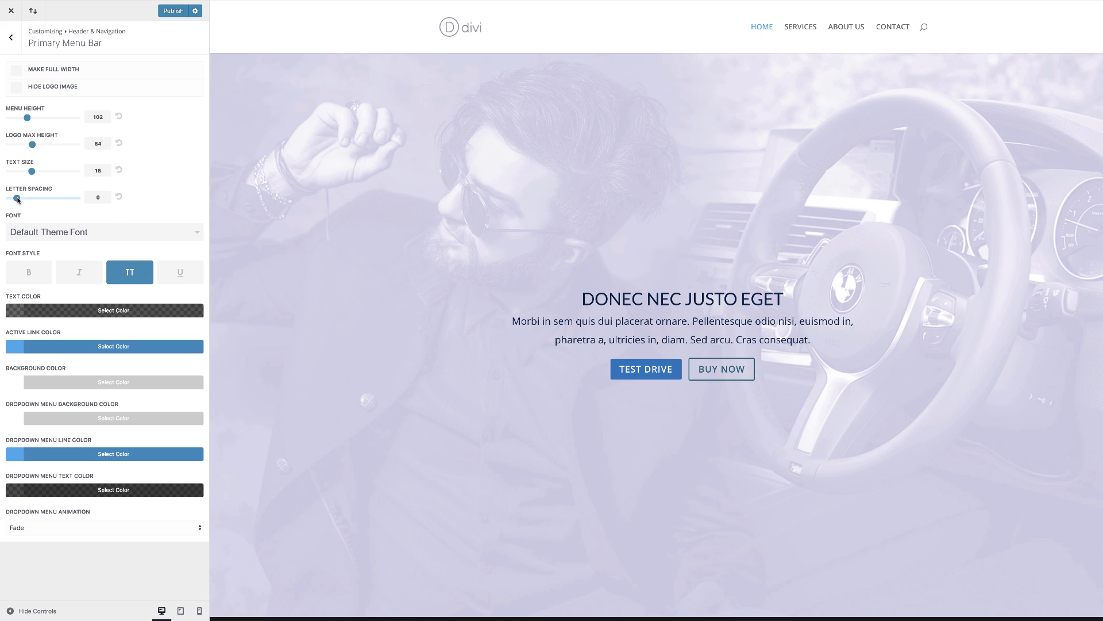
left_click_drag(17, 198, 34, 202)
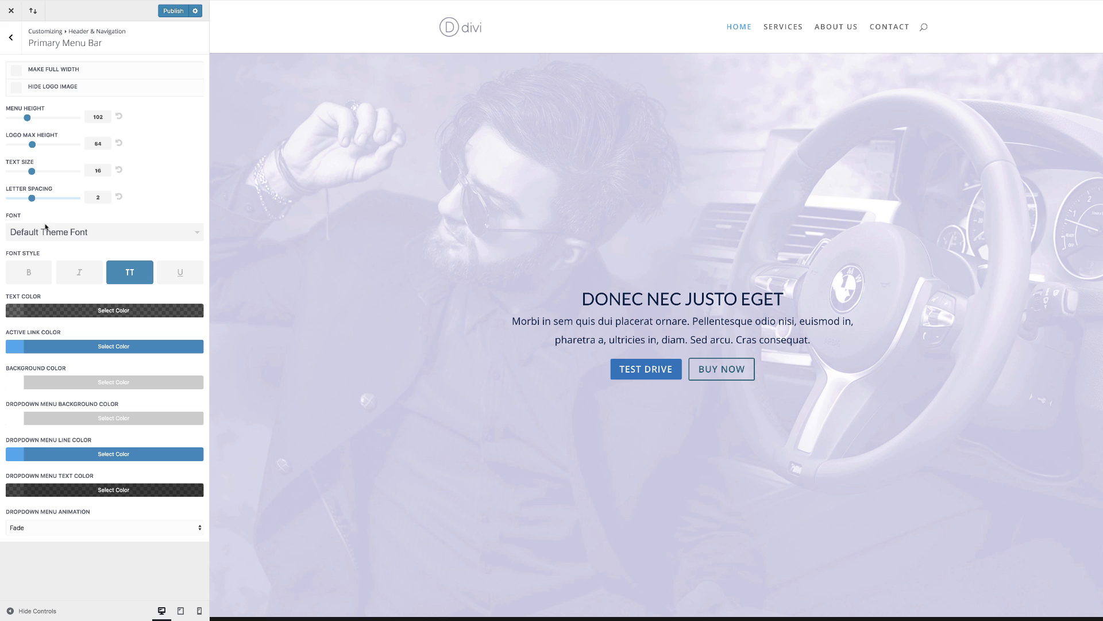
Set the menu bar background to rgba(255,255,255,0) and publish the changes.
left_click(19, 385)
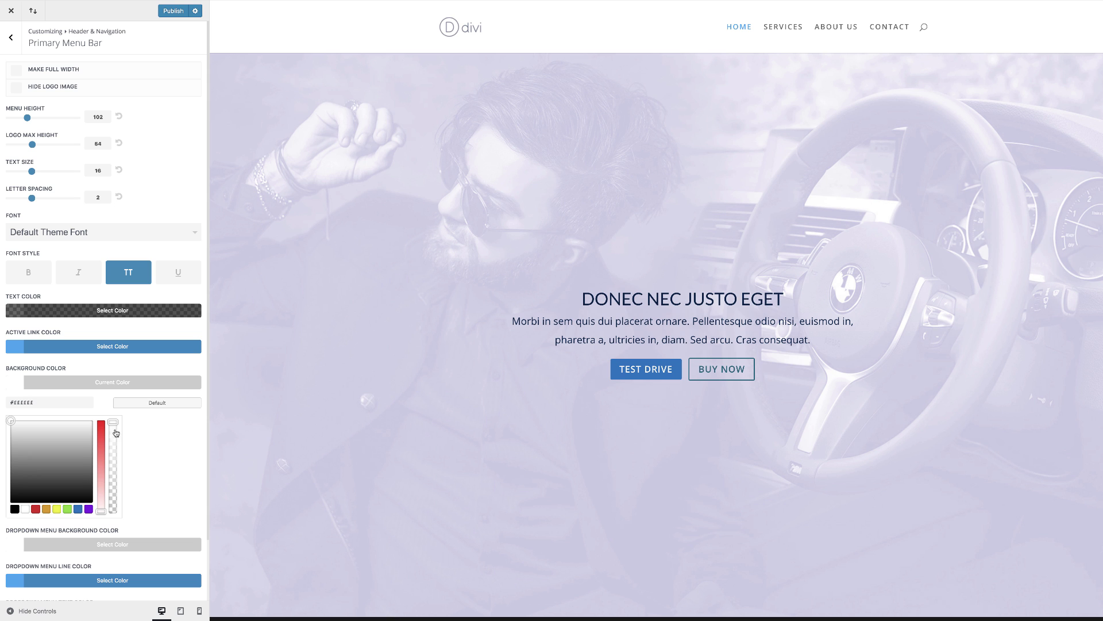
left_click_drag(114, 423, 121, 521)
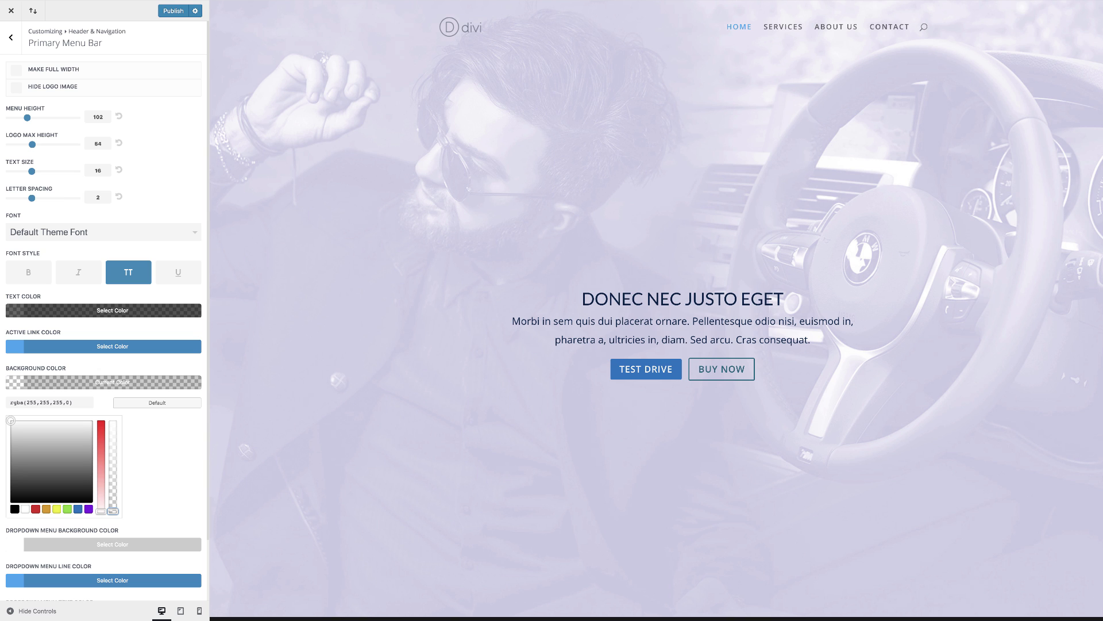
left_click(176, 13)
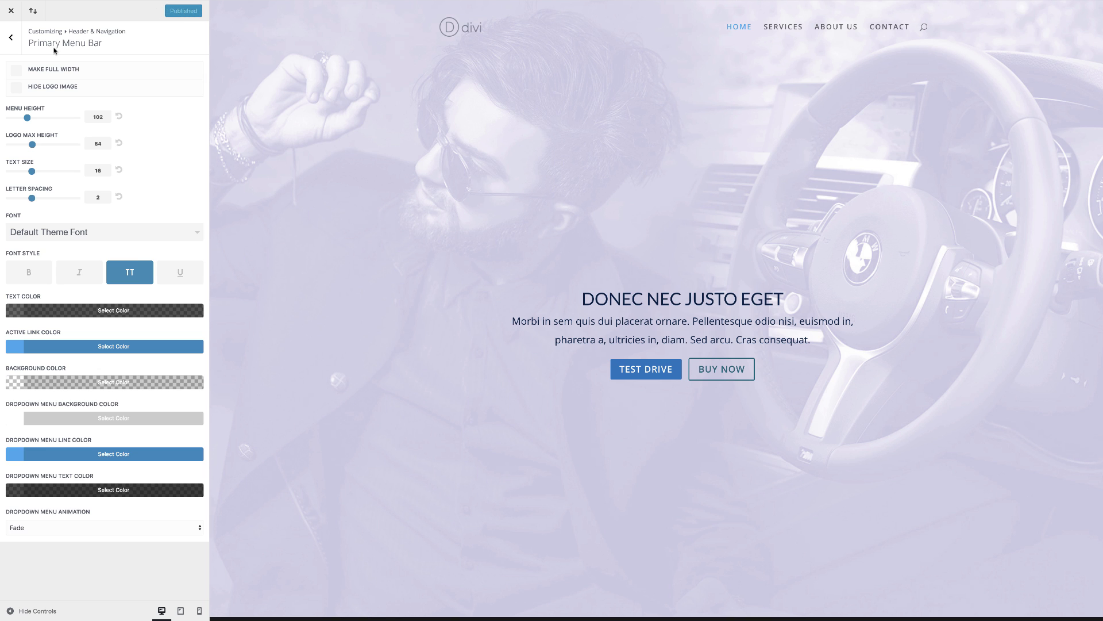
Close the customizer and visit the live homepage from the site-name menu.
left_click(12, 12)
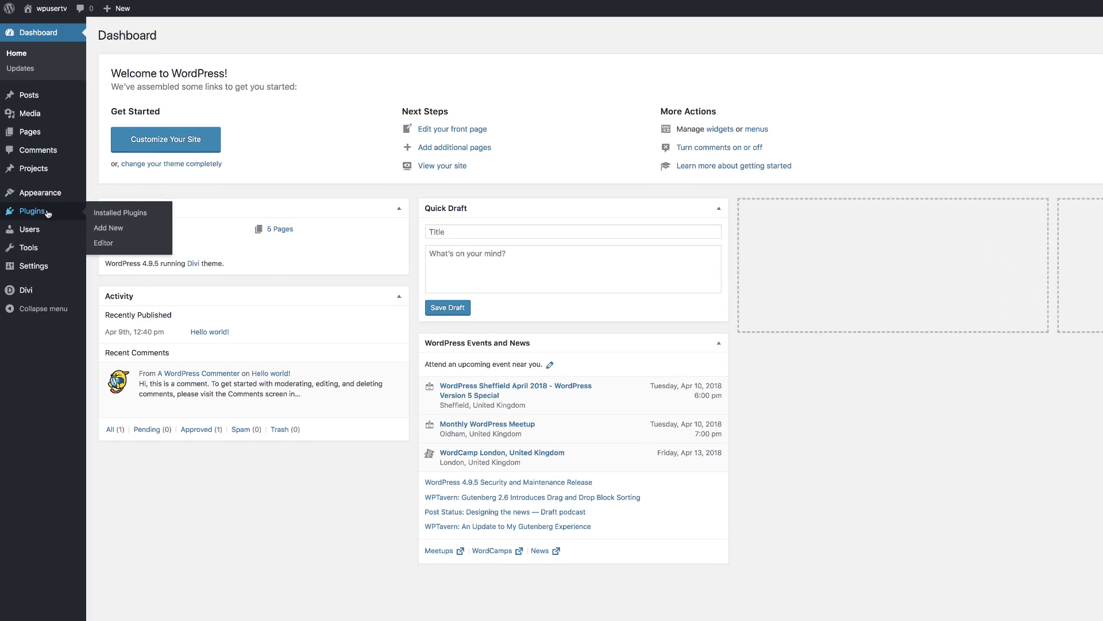
mouse_move(51, 17)
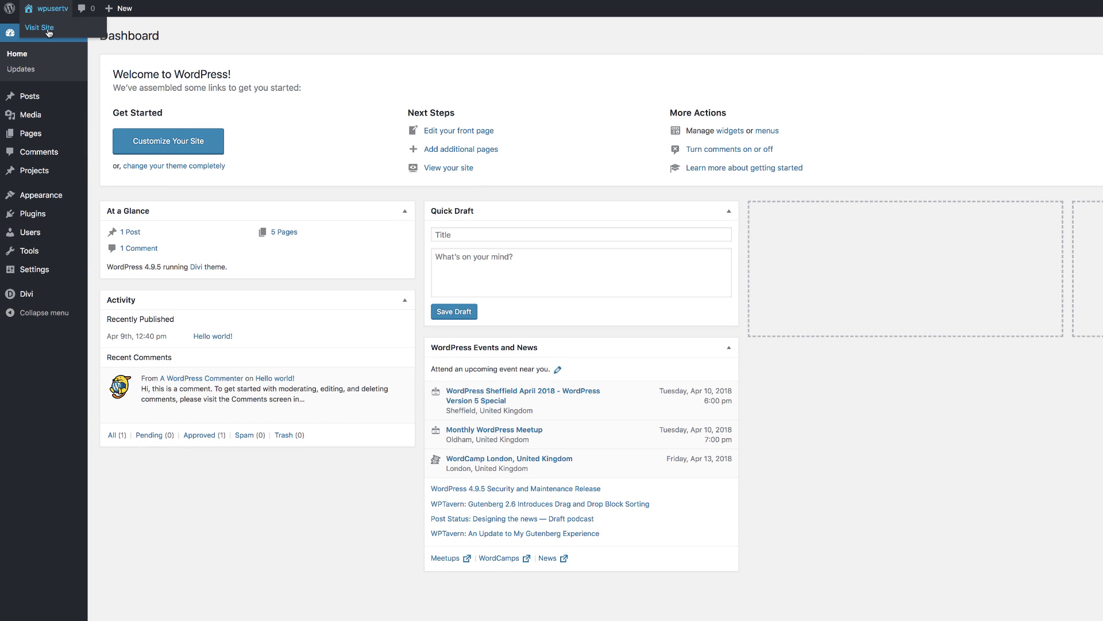
left_click(49, 33)
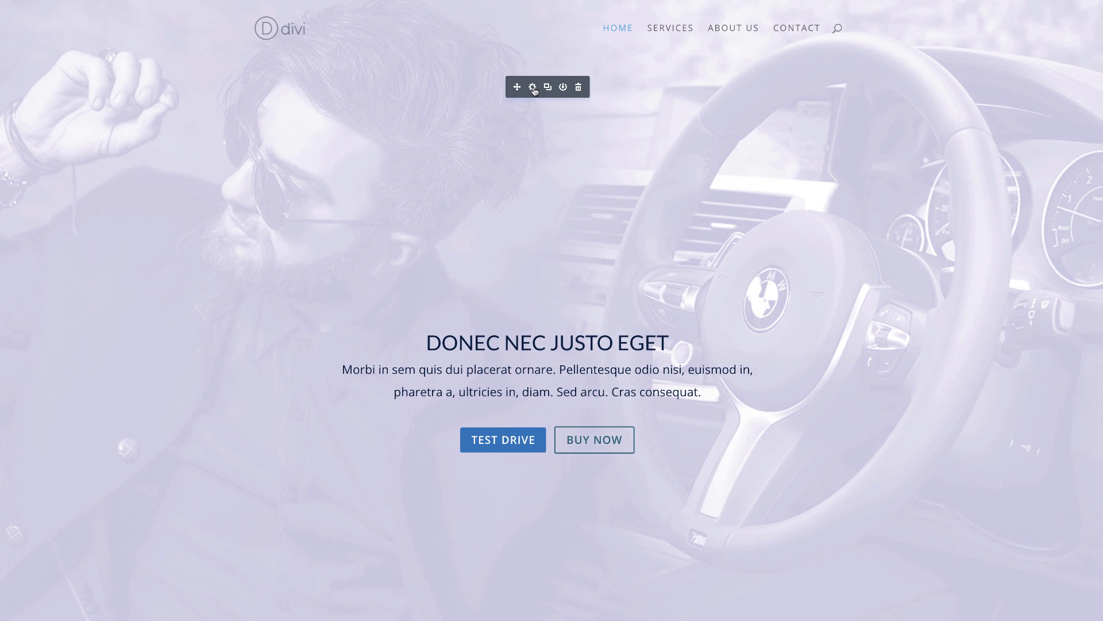
Add a gradient to the hero header module's background.
left_click(534, 88)
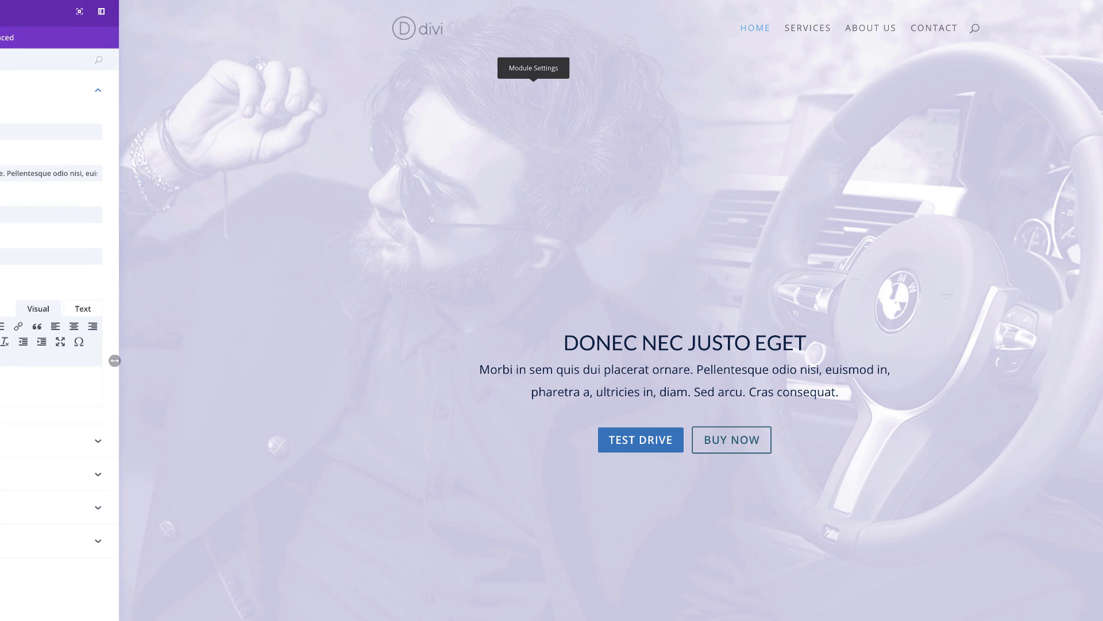
left_click(63, 444)
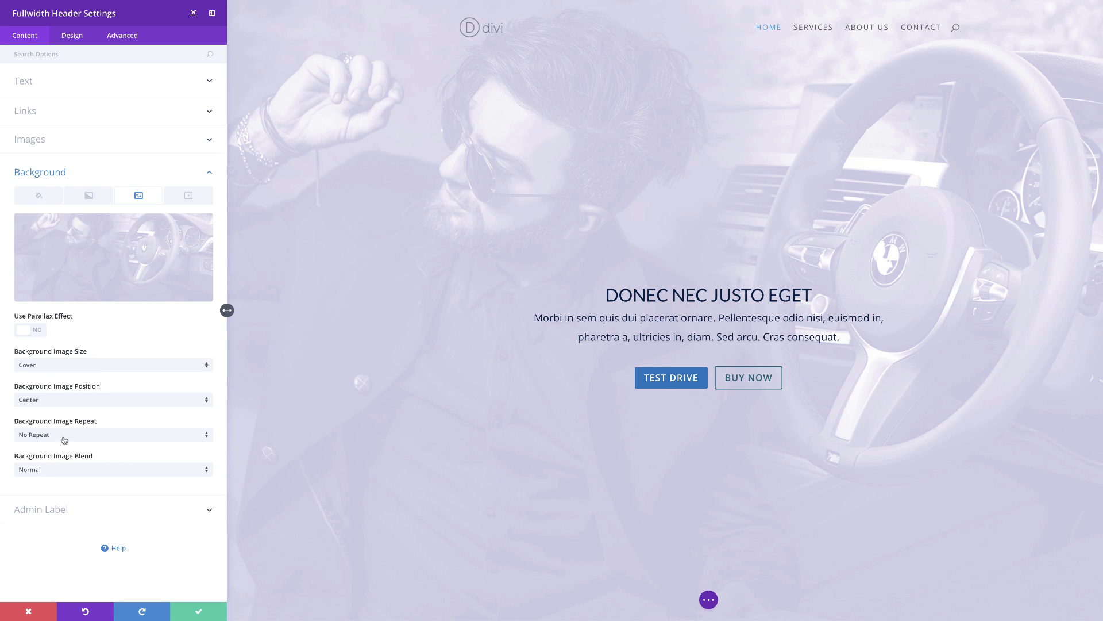
mouse_move(103, 254)
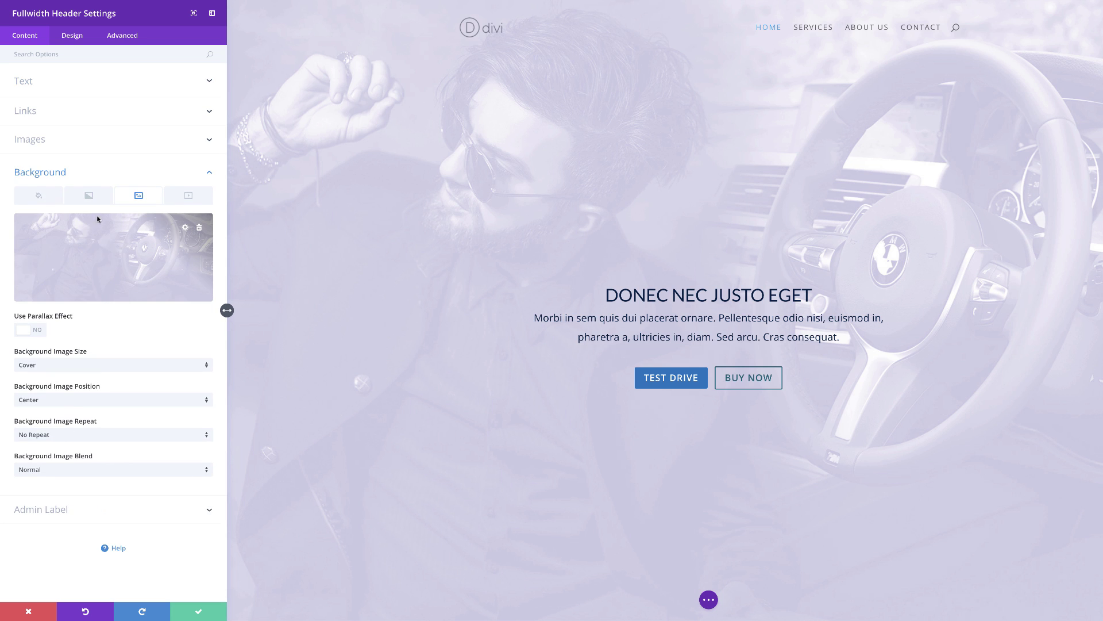
left_click(89, 197)
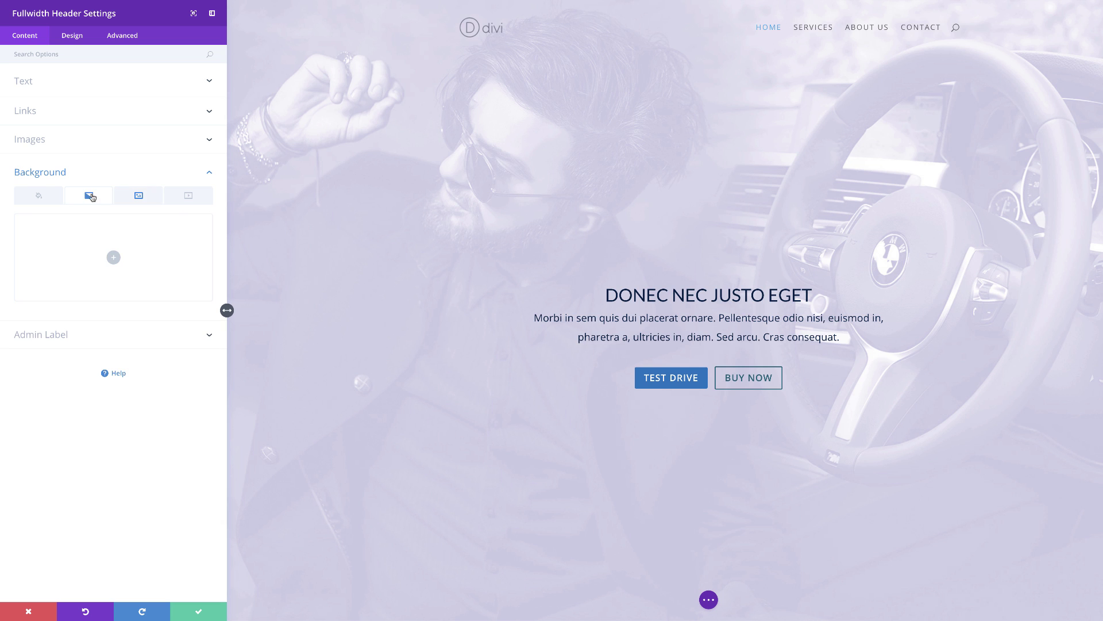
left_click(113, 256)
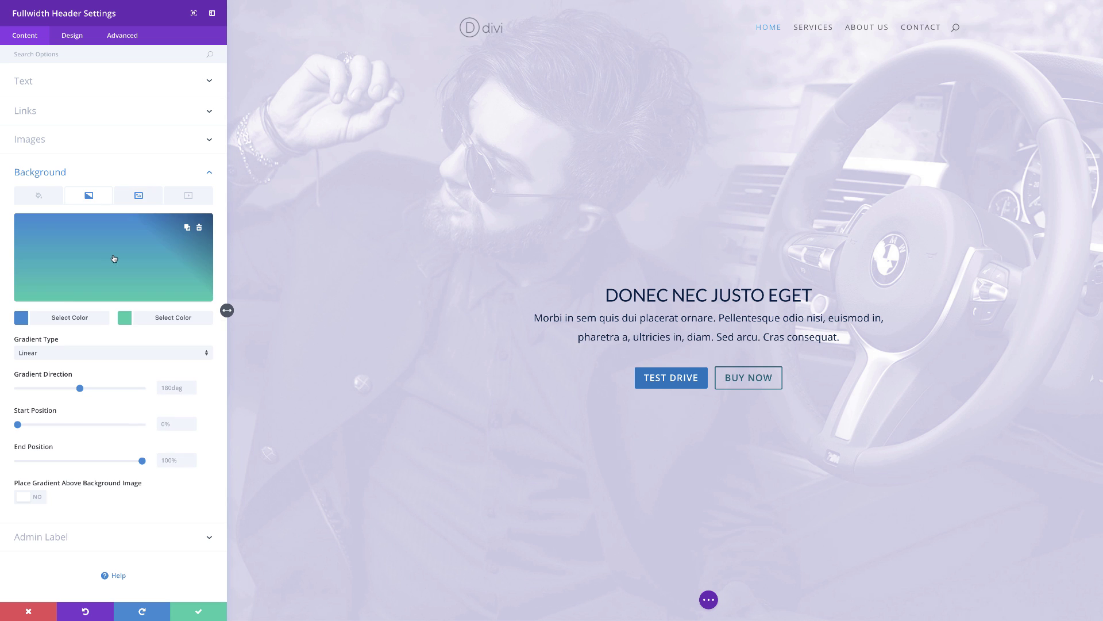
Make the gradient run from black to transparent, then show the Background Image blend modes.
left_click(23, 320)
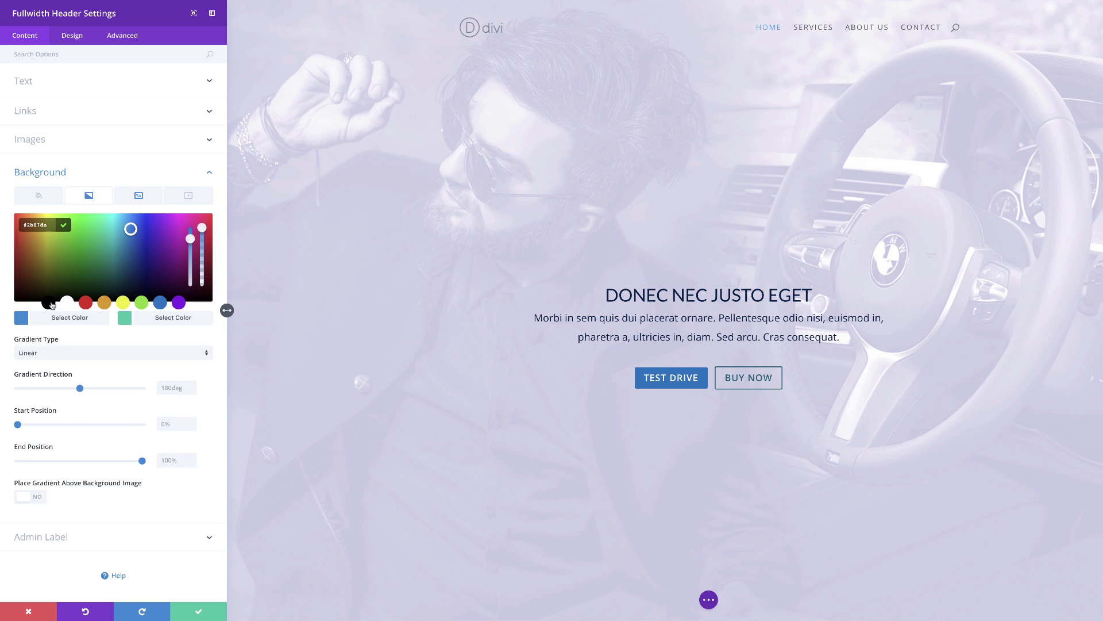
left_click(51, 303)
left_click(126, 320)
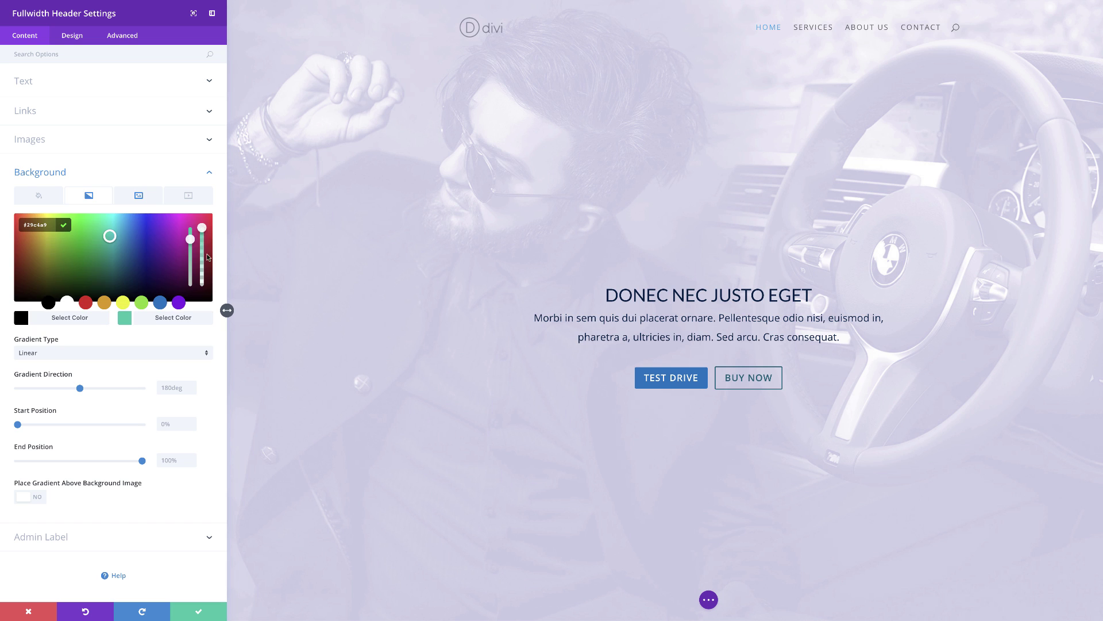
left_click_drag(202, 257, 216, 300)
left_click(217, 300)
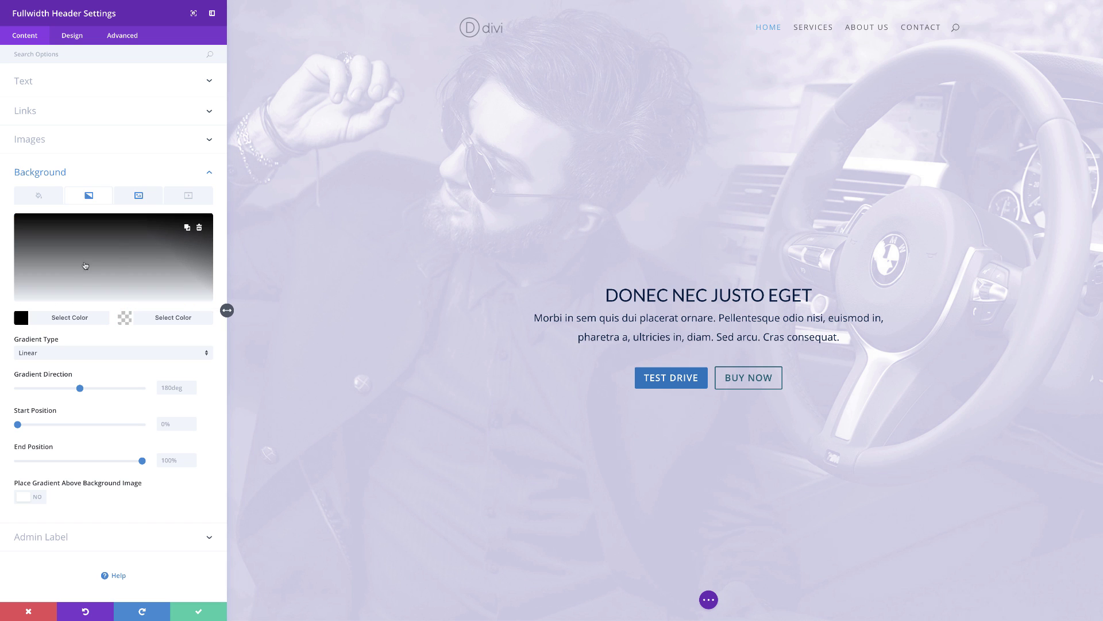
left_click(150, 200)
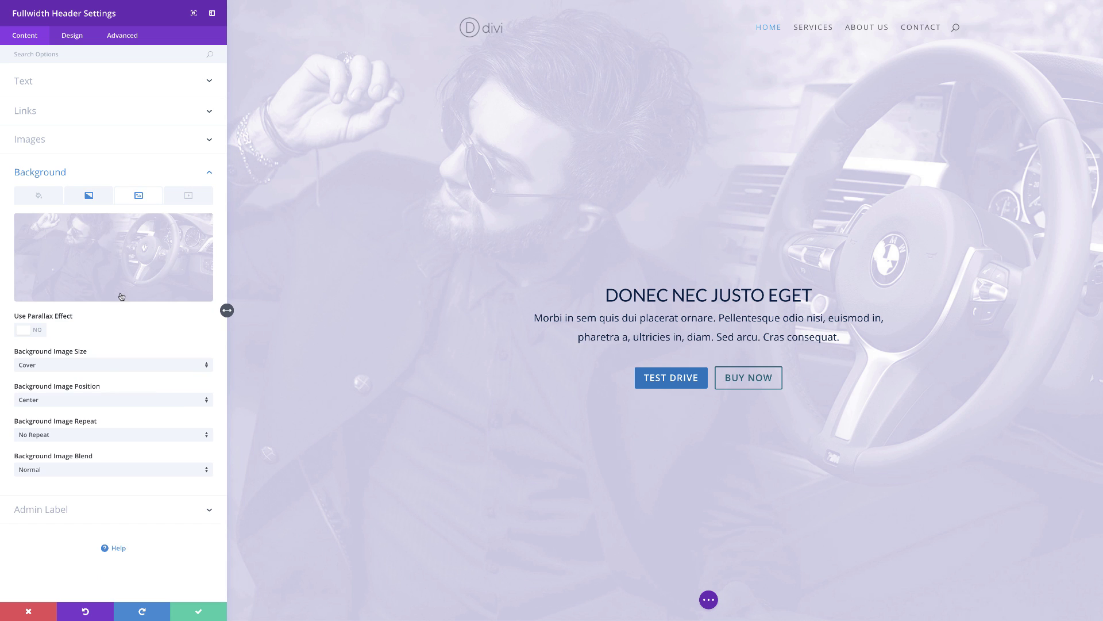
left_click(74, 471)
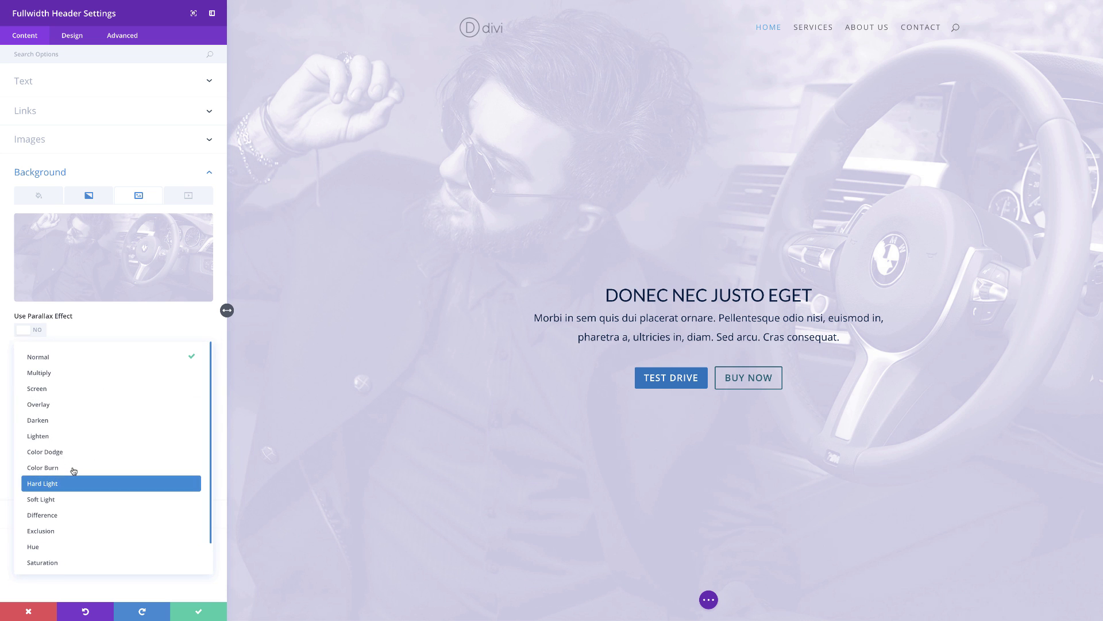
Blend the hero image with Multiply and set the gradient end position to 40%.
left_click(73, 376)
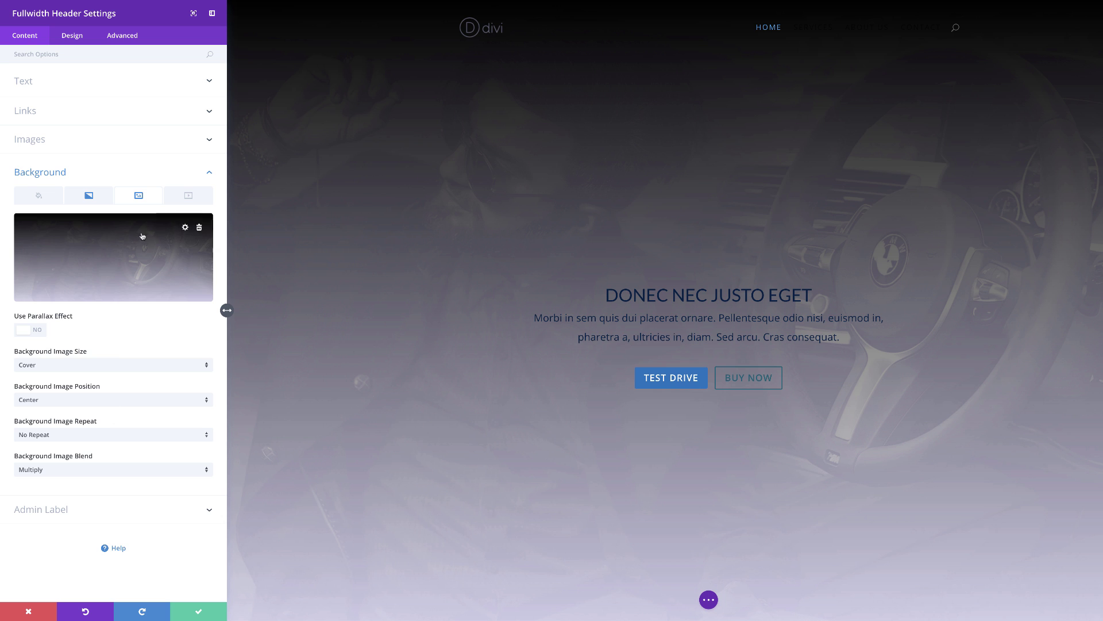
left_click(95, 199)
mouse_move(133, 263)
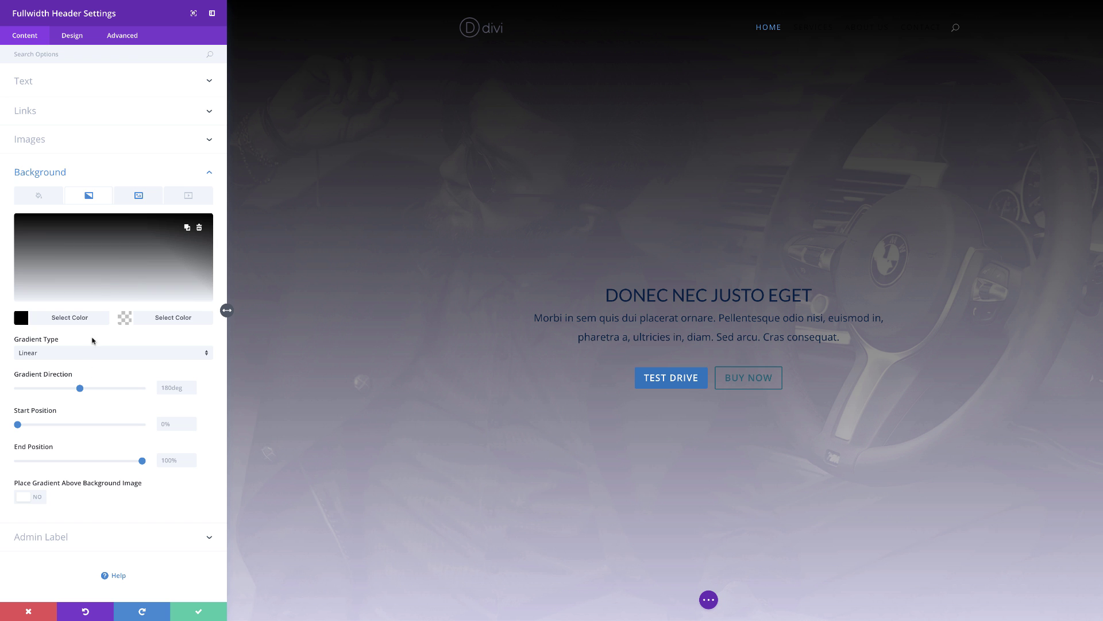
mouse_move(18, 424)
left_mouse_down()
mouse_move(74, 424)
mouse_move(1, 431)
left_mouse_up()
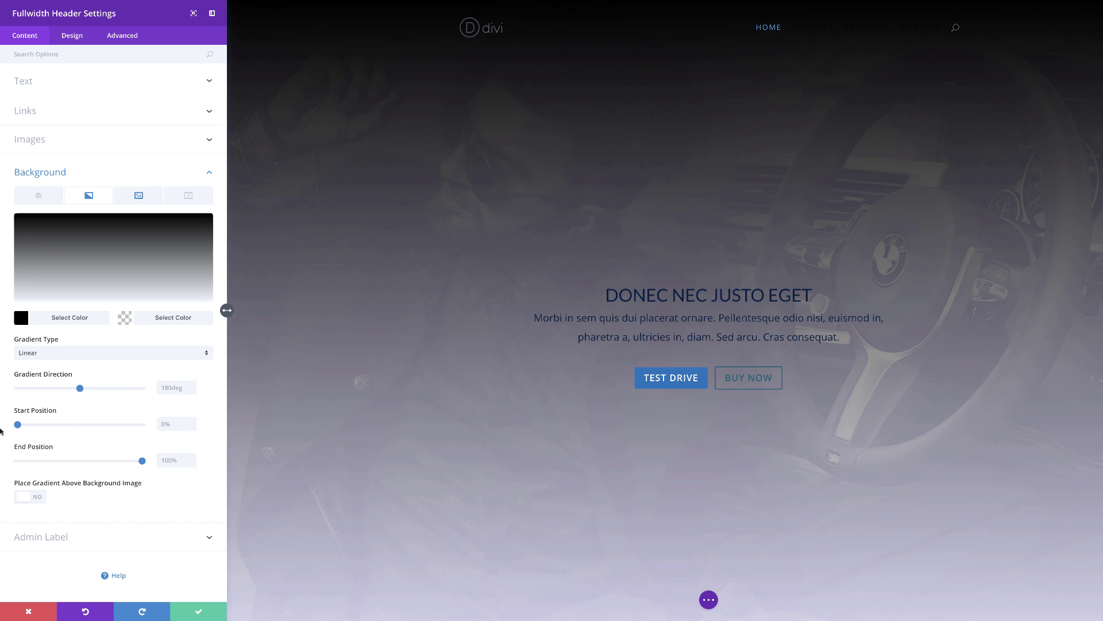
left_click_drag(142, 461, 67, 462)
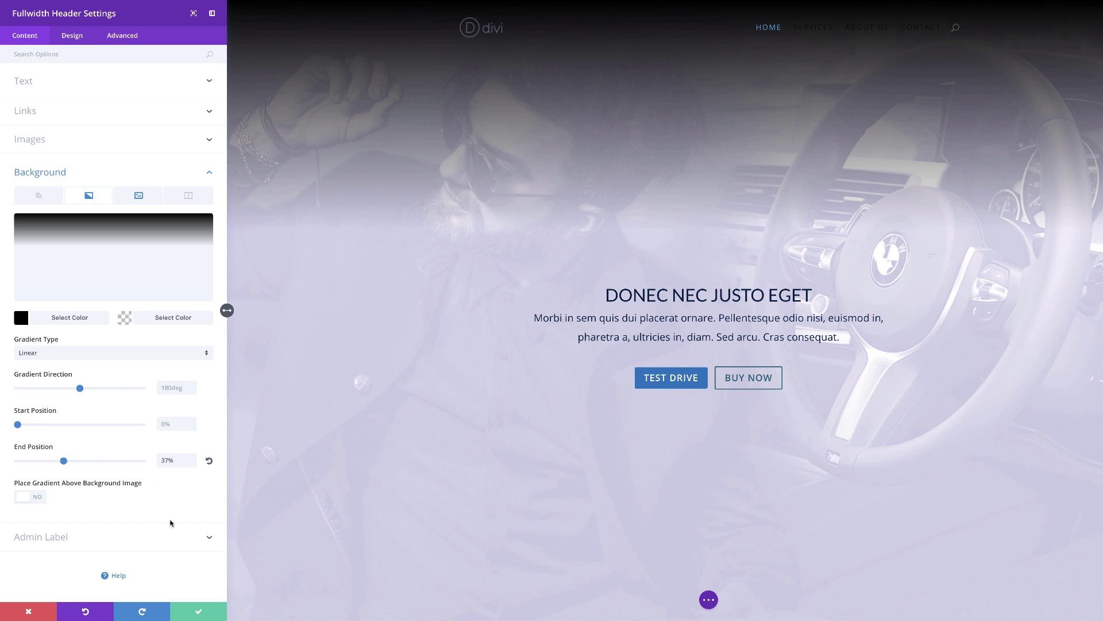
left_click_drag(64, 462, 67, 462)
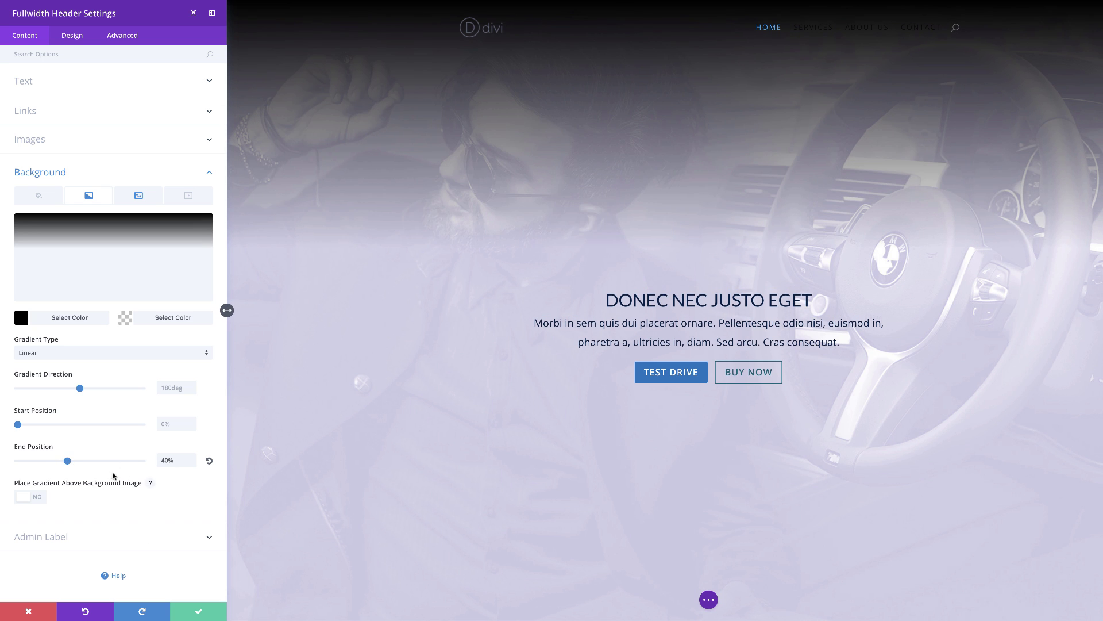
Set the gradient's first colour to dark grey #3f3f3f and save the header settings.
left_click(141, 285)
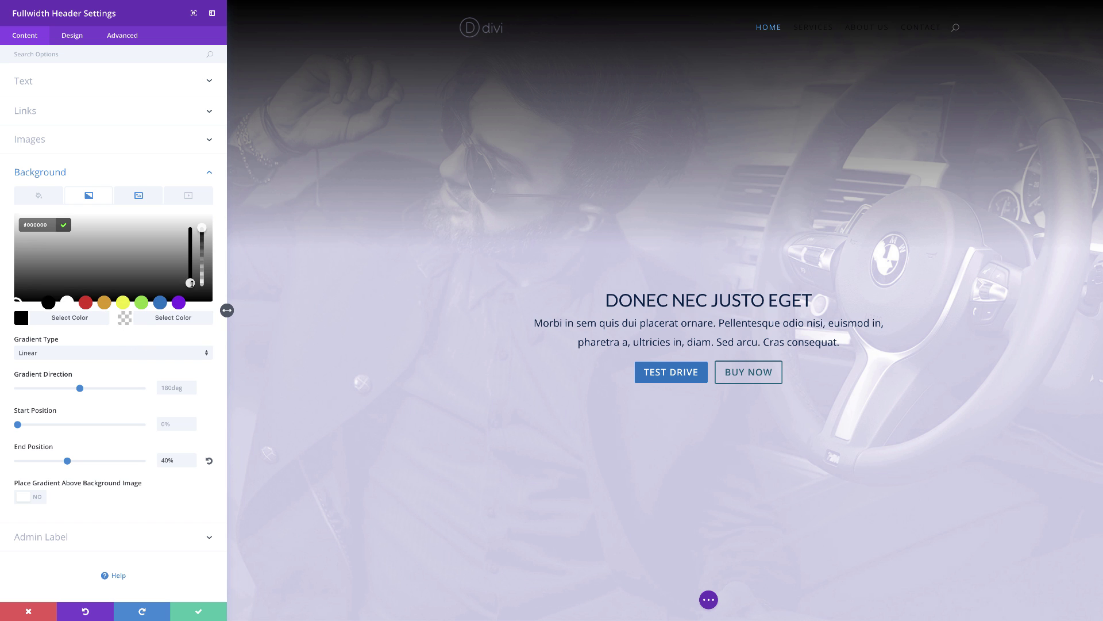
left_click_drag(191, 283, 194, 229)
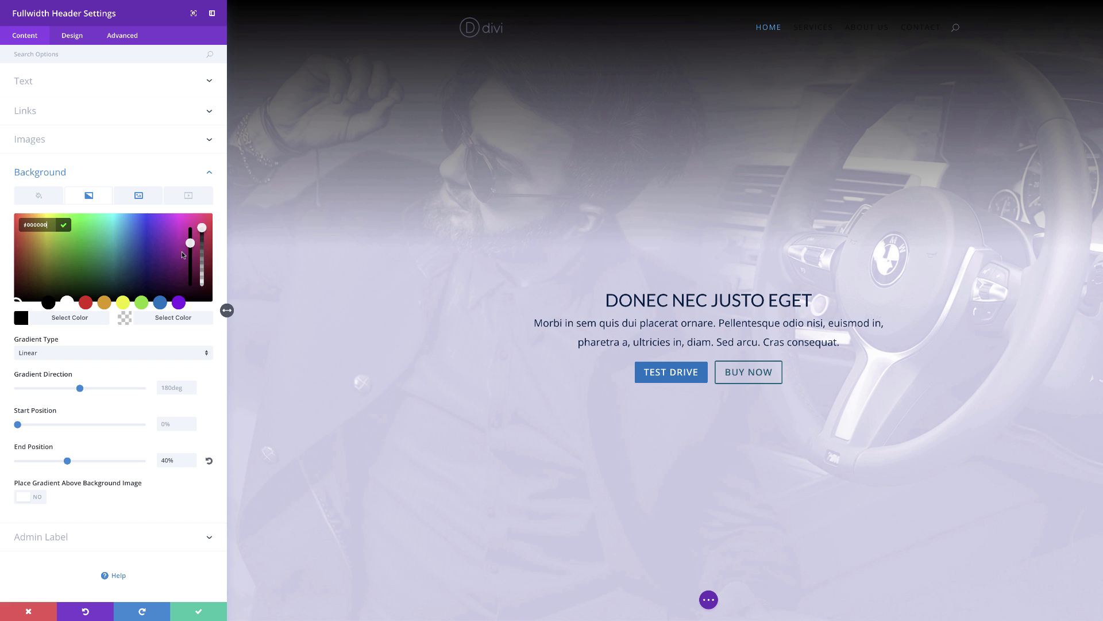
left_click_drag(18, 297, 25, 319)
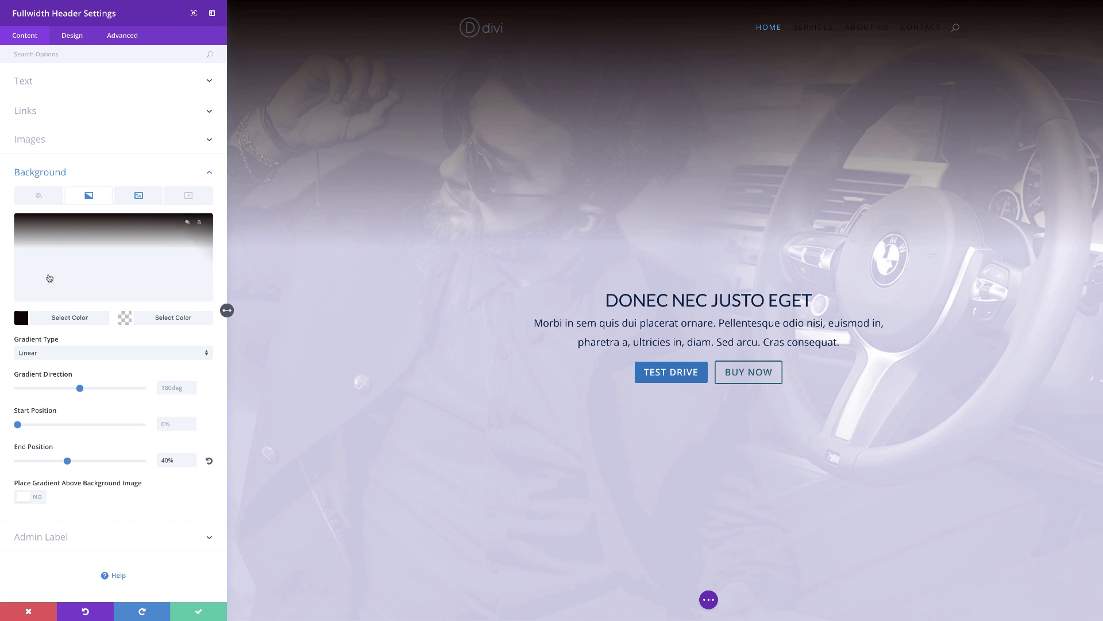
left_click_drag(27, 298, 16, 276)
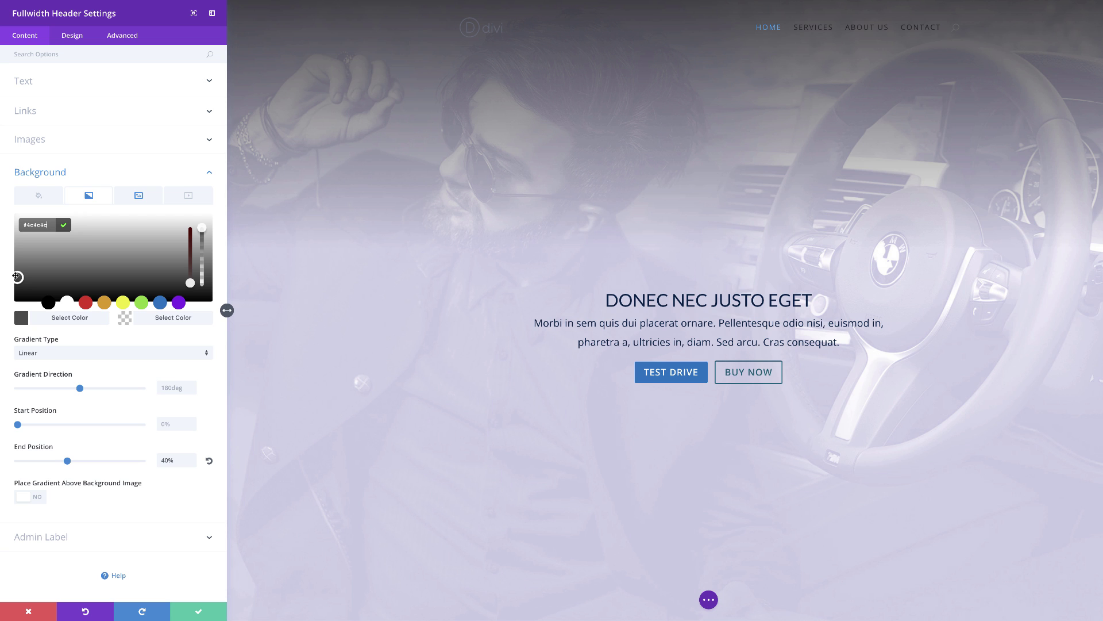
left_click_drag(18, 278, 16, 281)
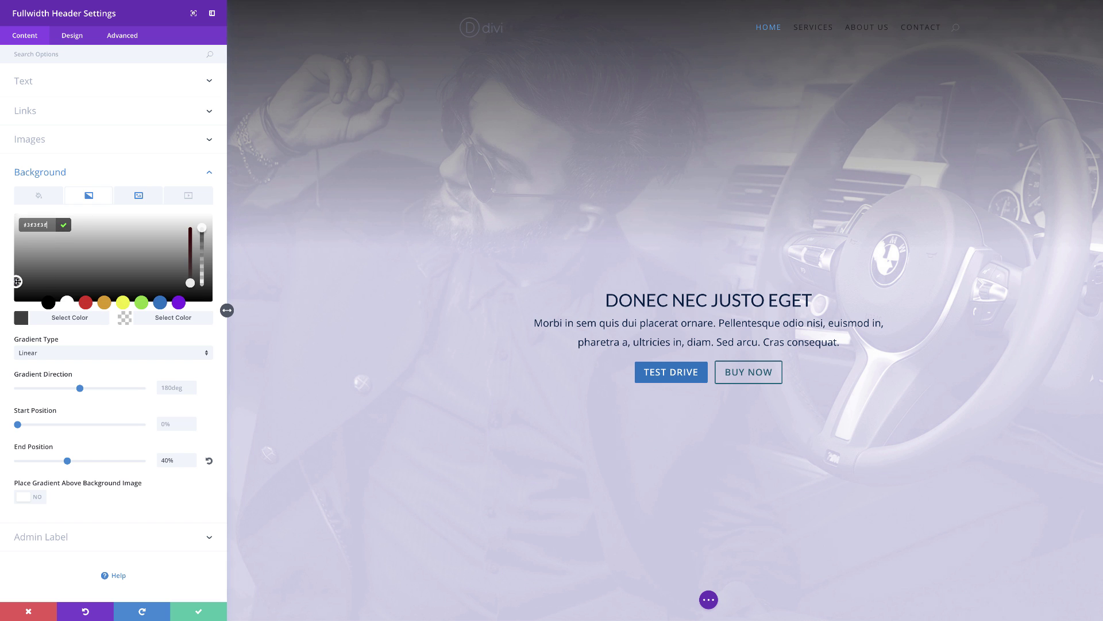
left_click(201, 610)
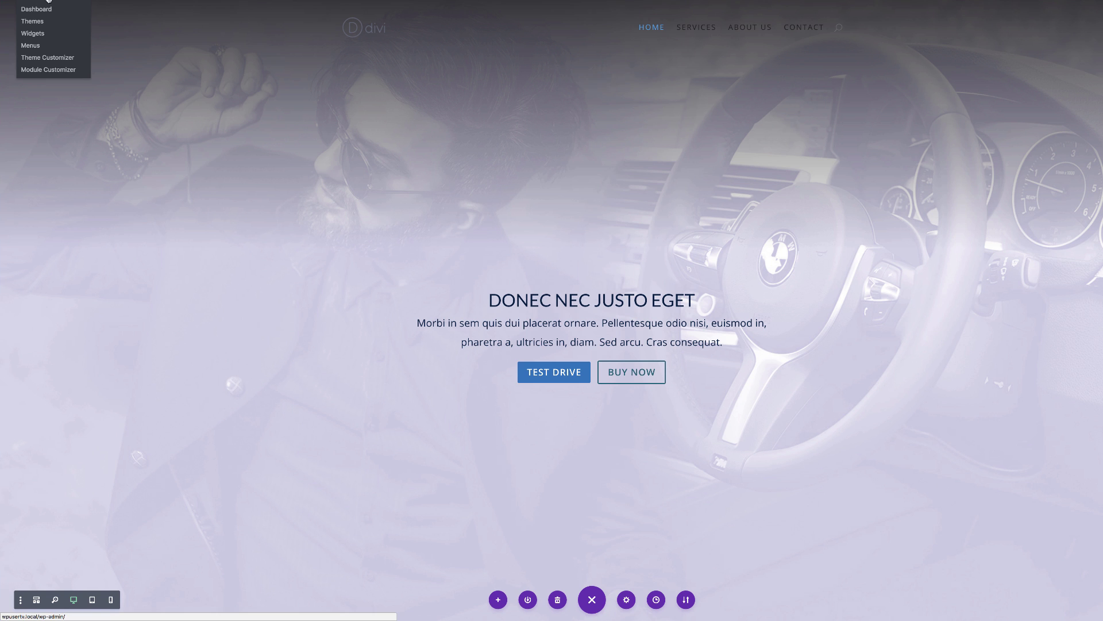
From the Dashboard, open Divi > Theme Customizer > Header & Navigation.
left_click(35, 10)
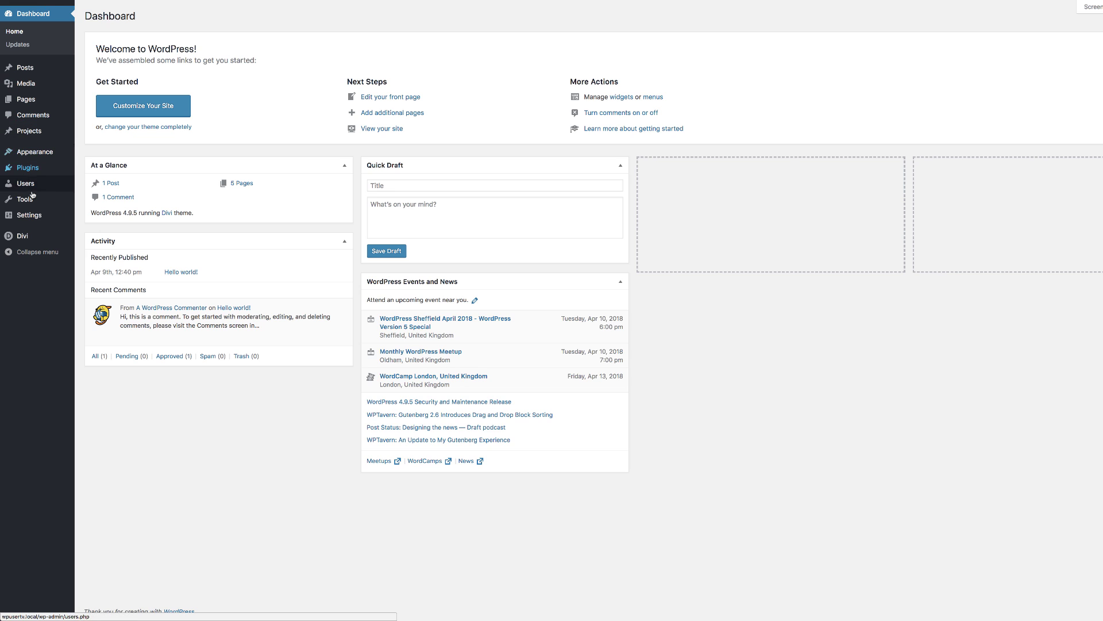
mouse_move(40, 238)
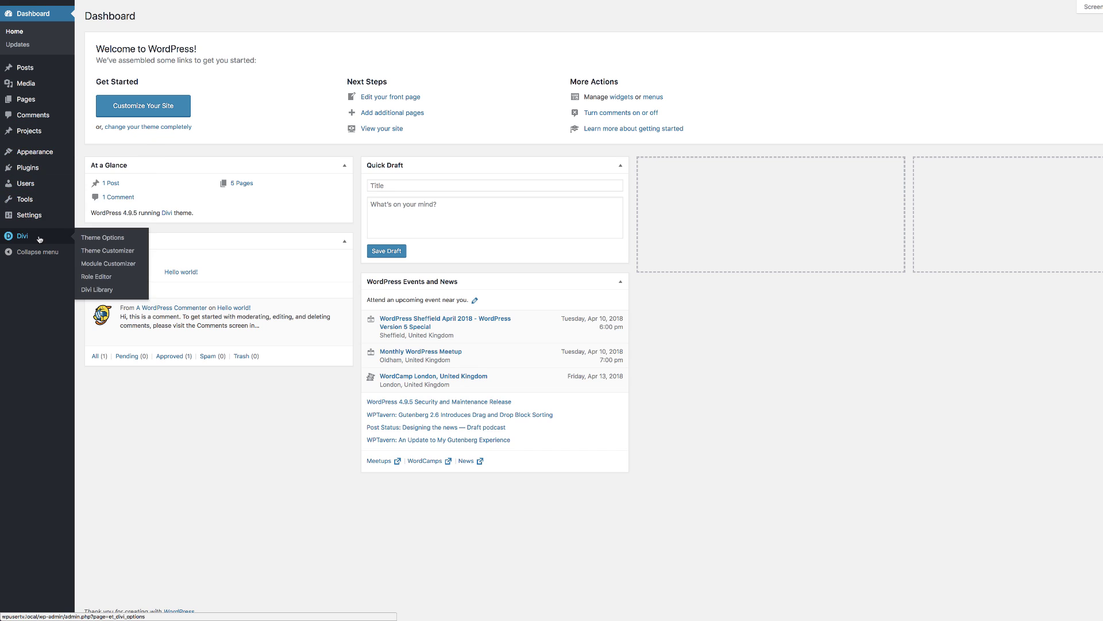
left_click(108, 253)
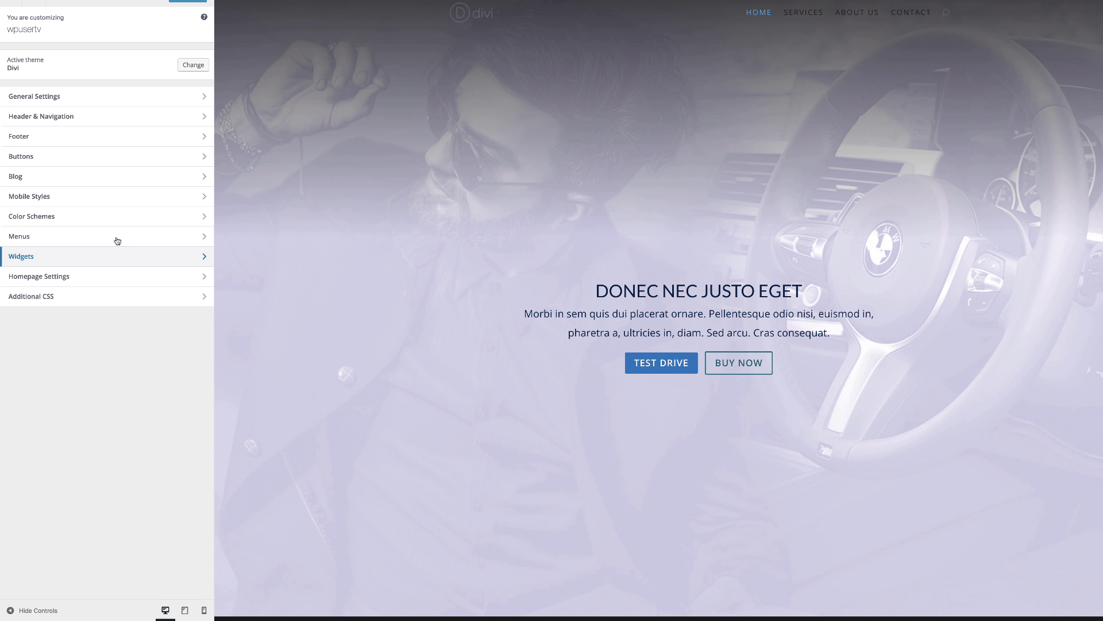
left_click(70, 117)
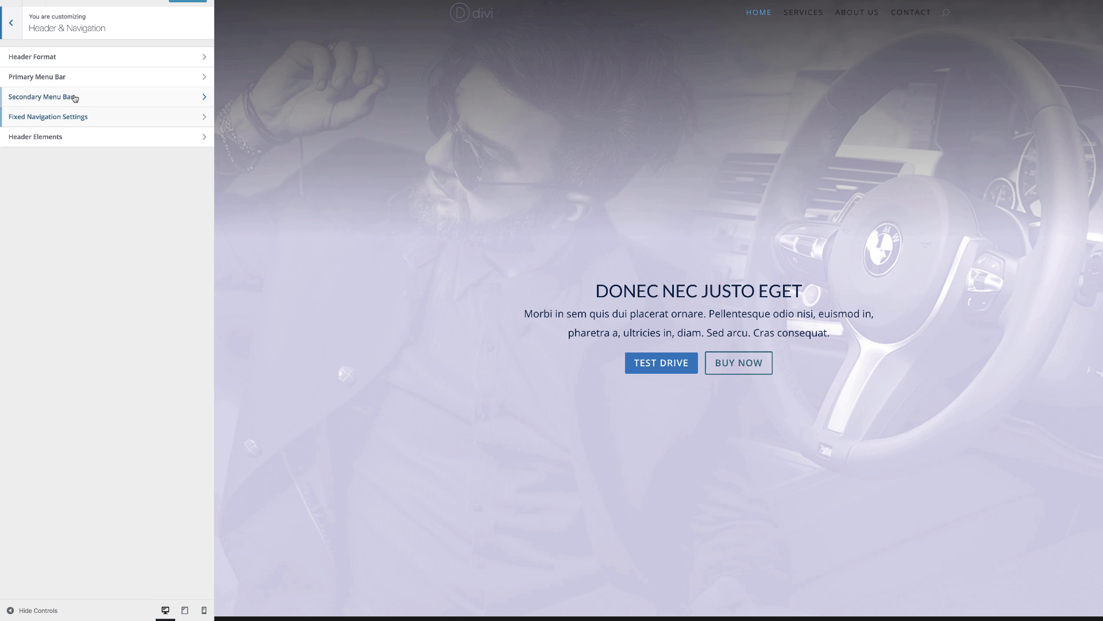
Make the primary menu text bold and fully opaque white #ffffff.
left_click(61, 79)
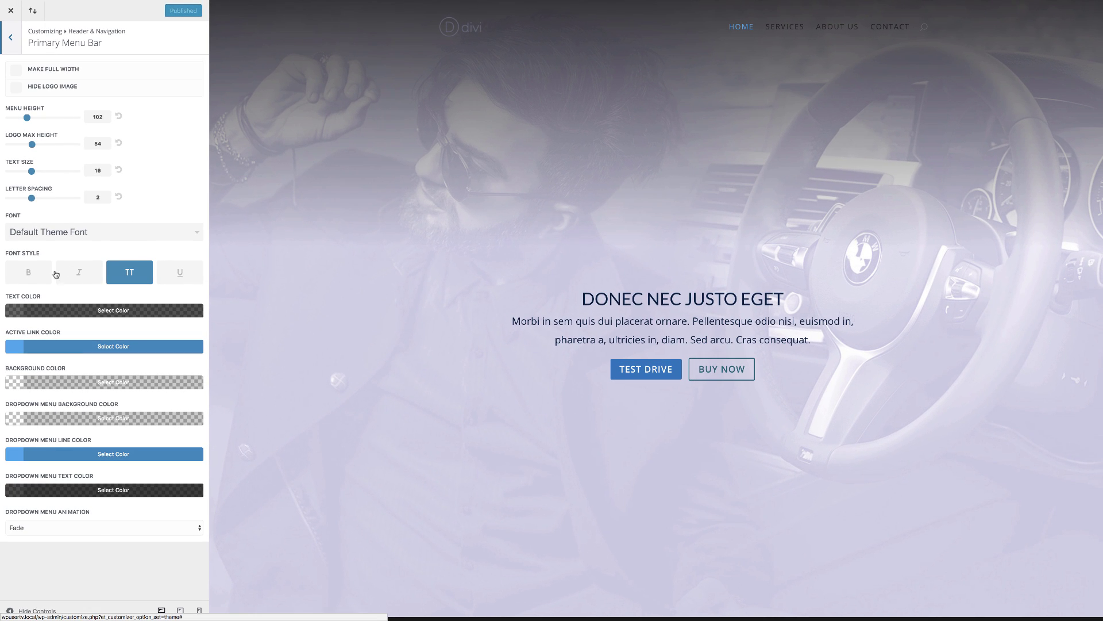
left_click(30, 274)
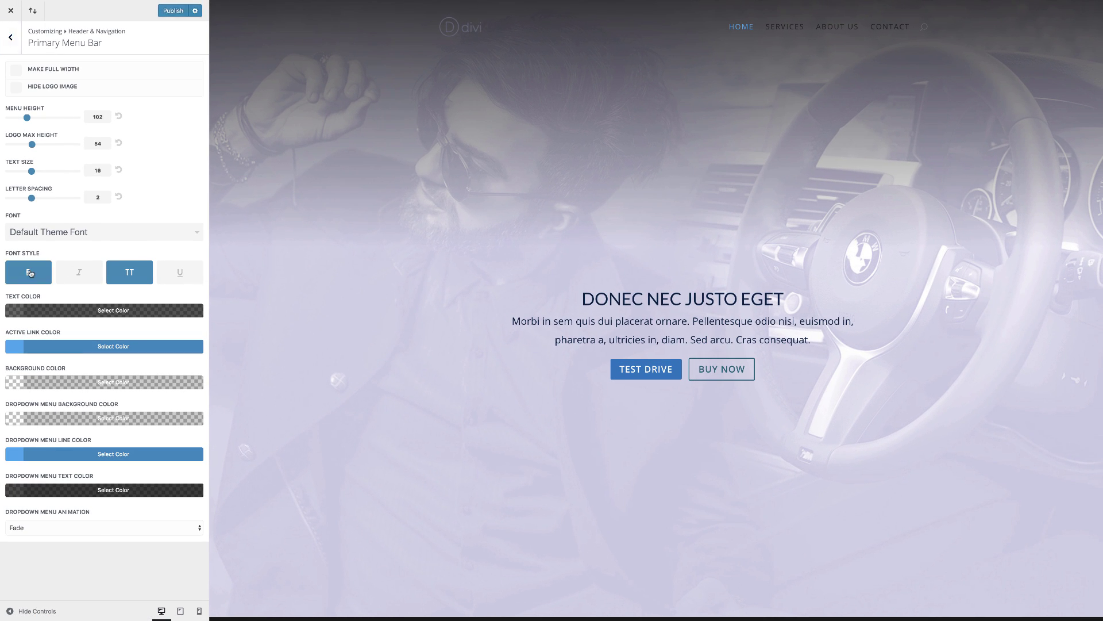
left_click(20, 312)
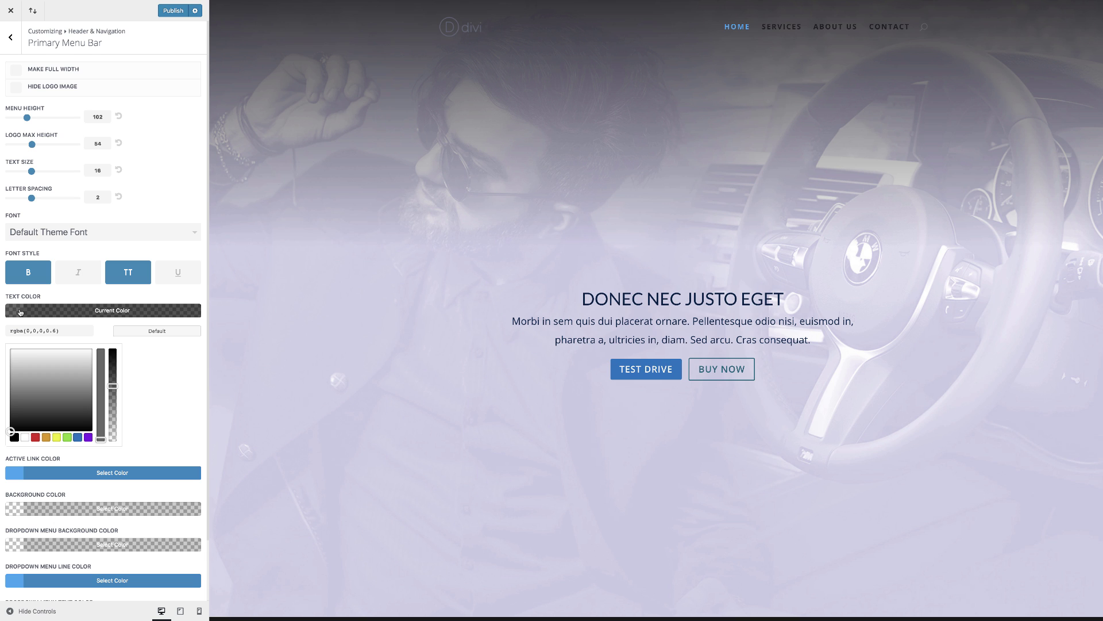
left_click(25, 438)
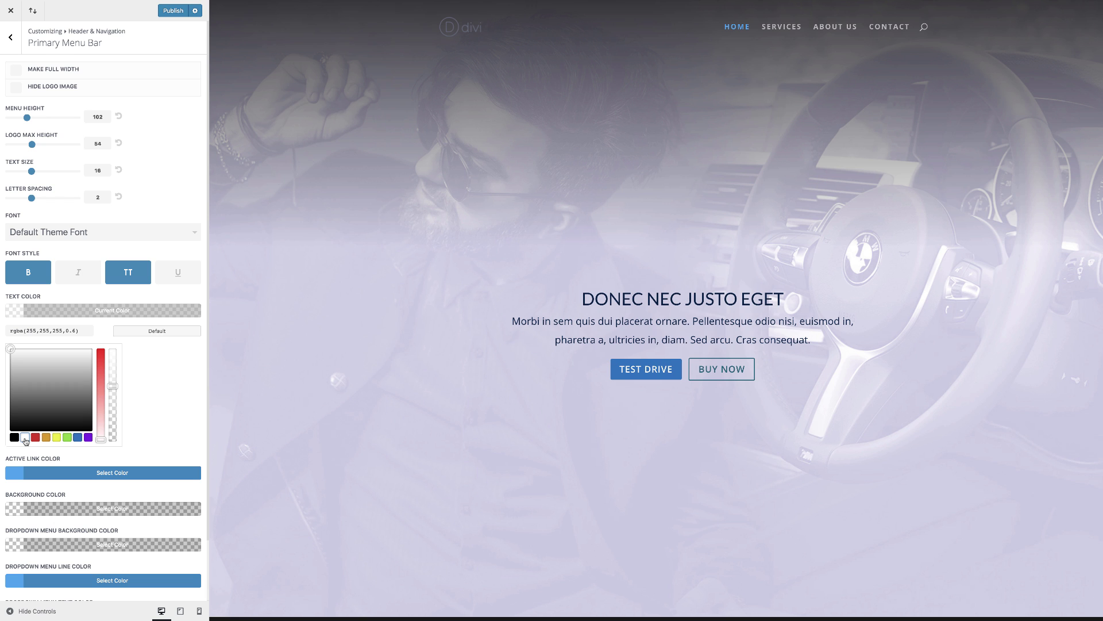
left_click_drag(112, 385, 117, 350)
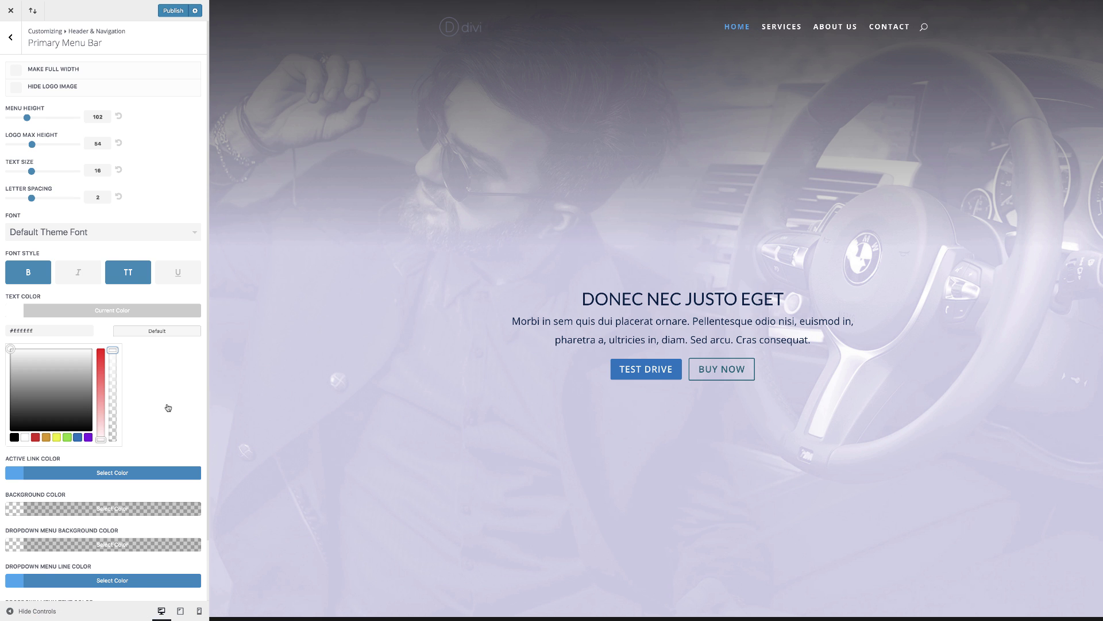
Review the remaining Primary Menu Bar settings and publish the menu styling.
scroll(171, 404, "down", 3)
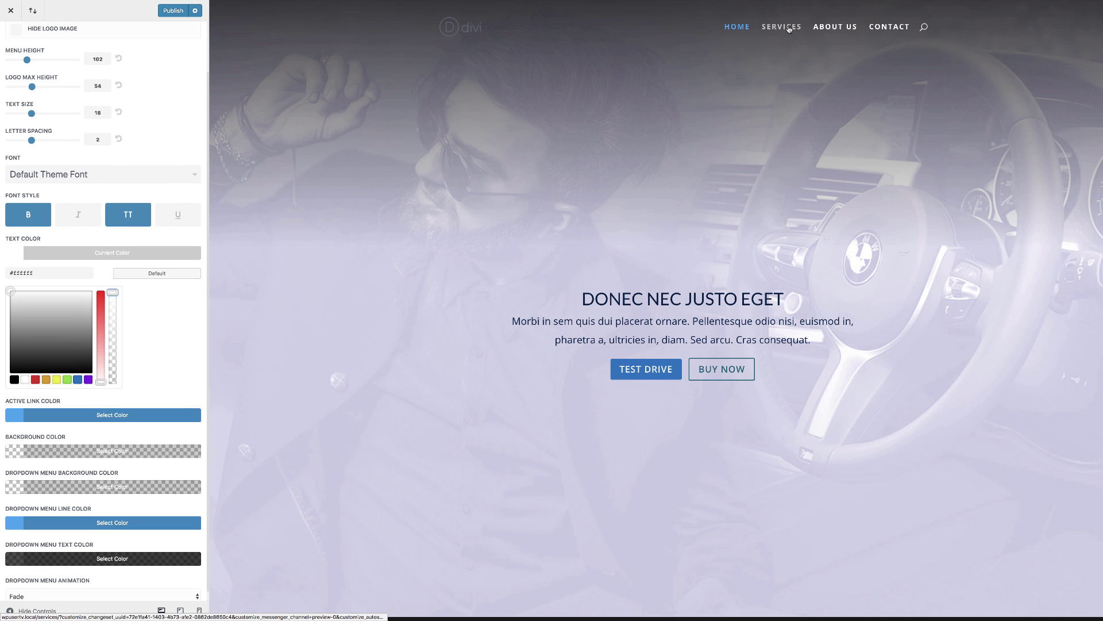
scroll(50, 500, "down", 1)
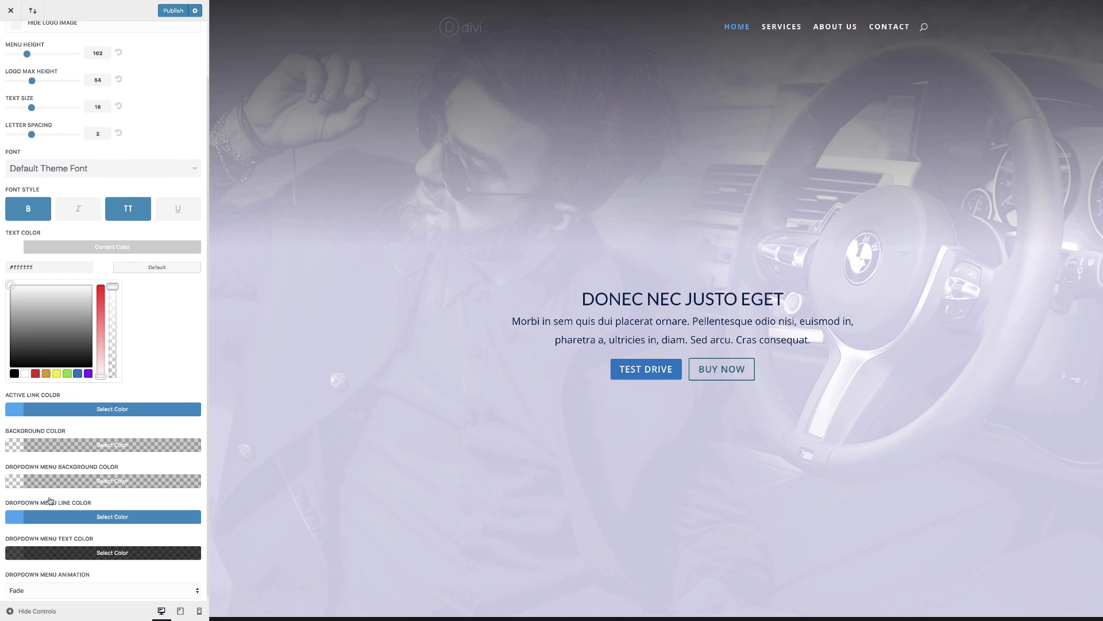
scroll(50, 501, "down", 1)
scroll(164, 356, "up", 3)
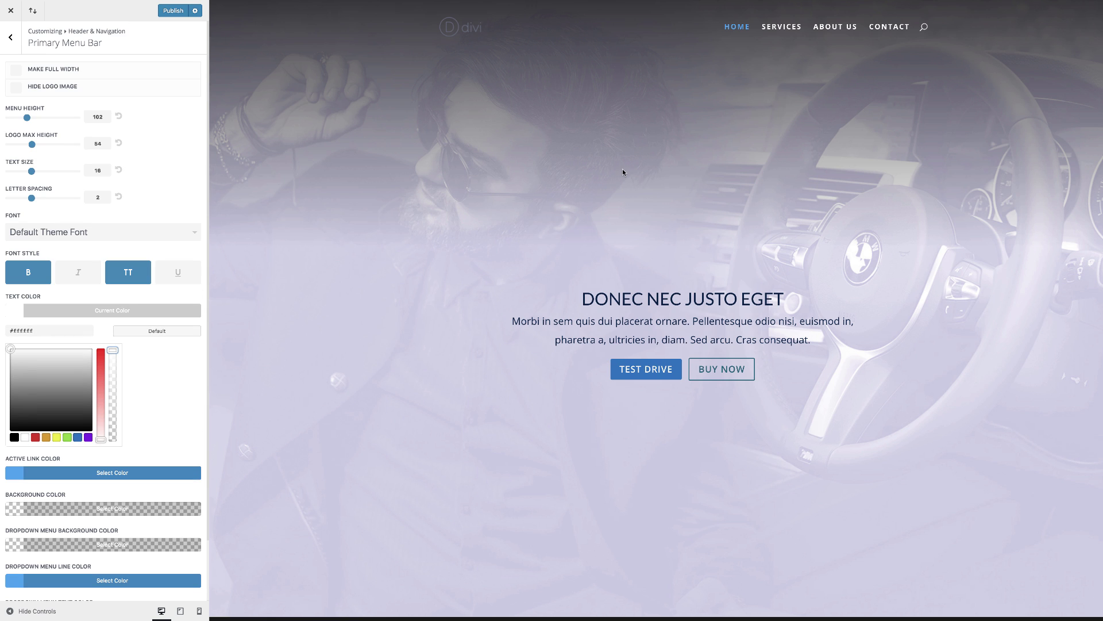
left_click(170, 11)
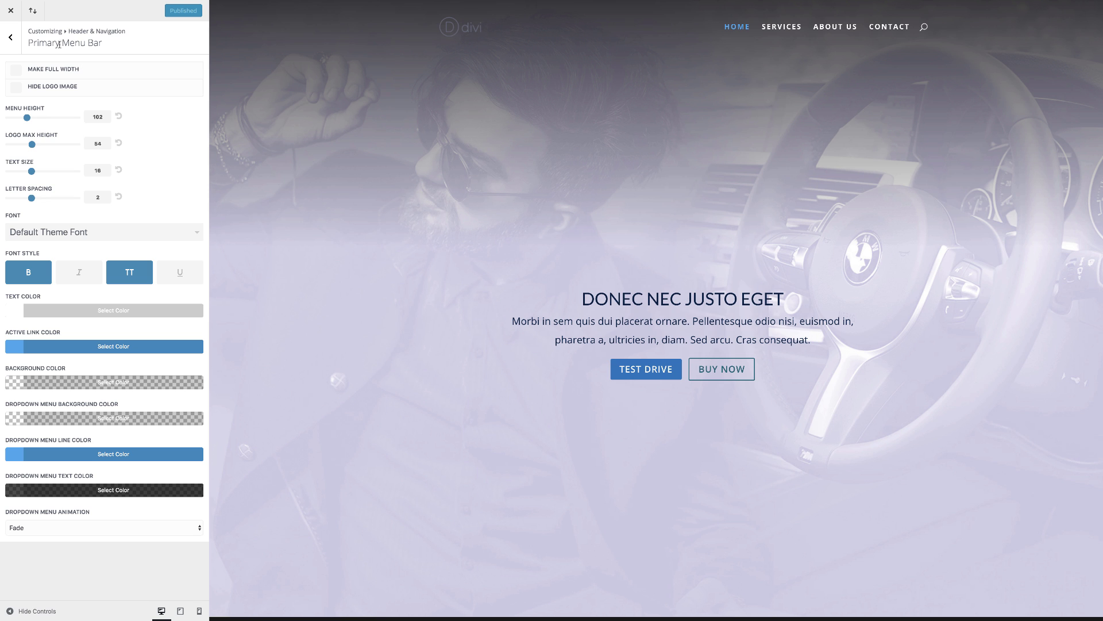
On the live site, swap the Fullwidth Header background to the BMW-dark image and save.
left_click(11, 13)
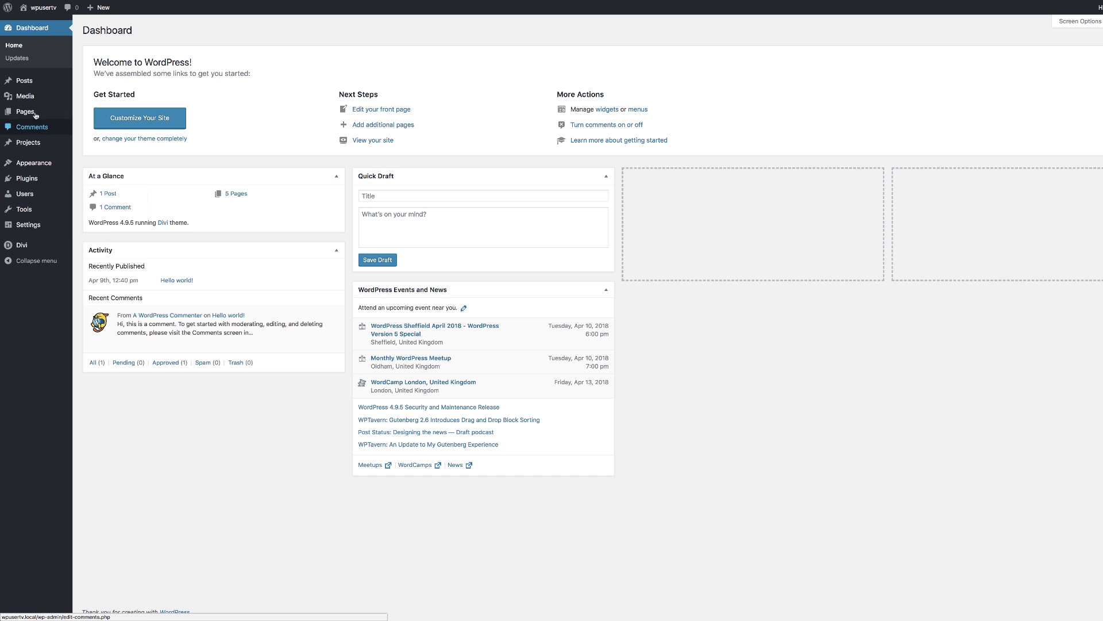
left_click(33, 25)
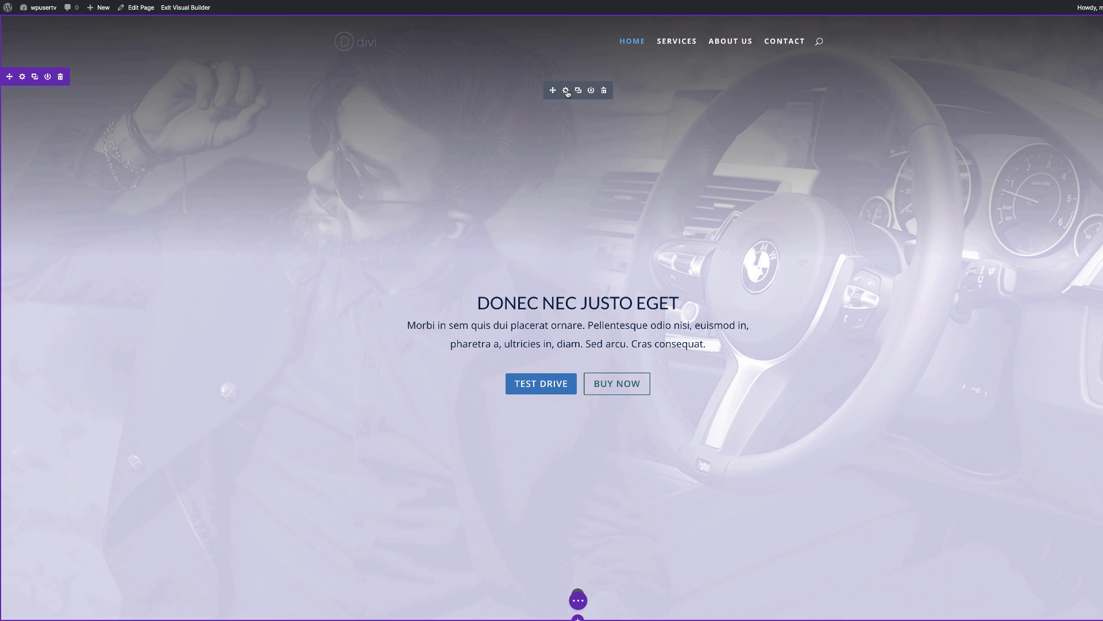
left_click(566, 91)
left_click(51, 446)
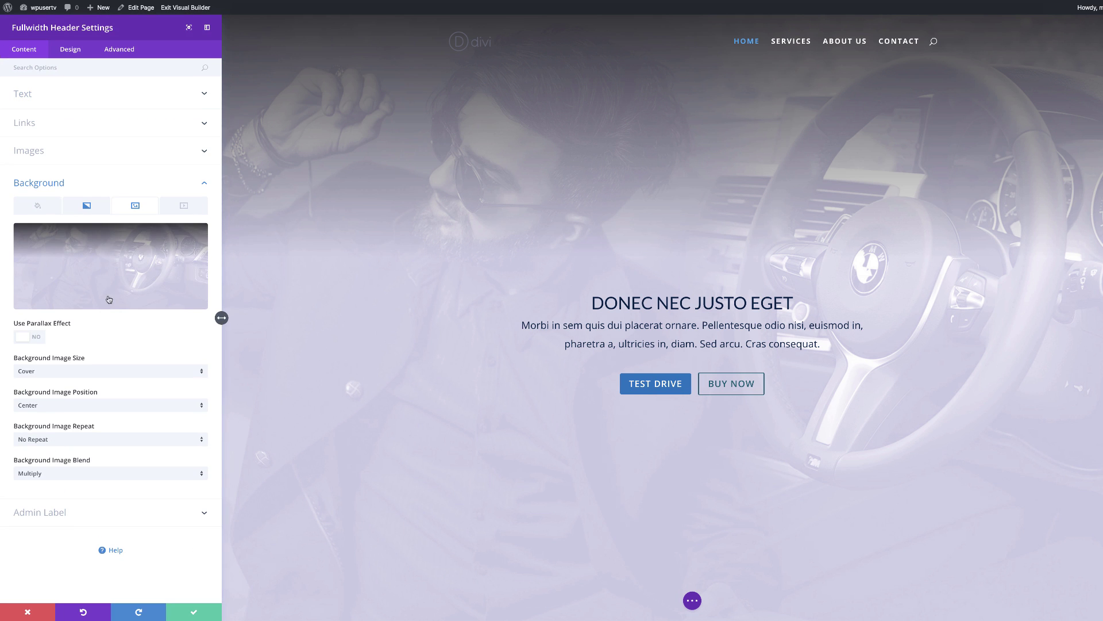
left_click(152, 260)
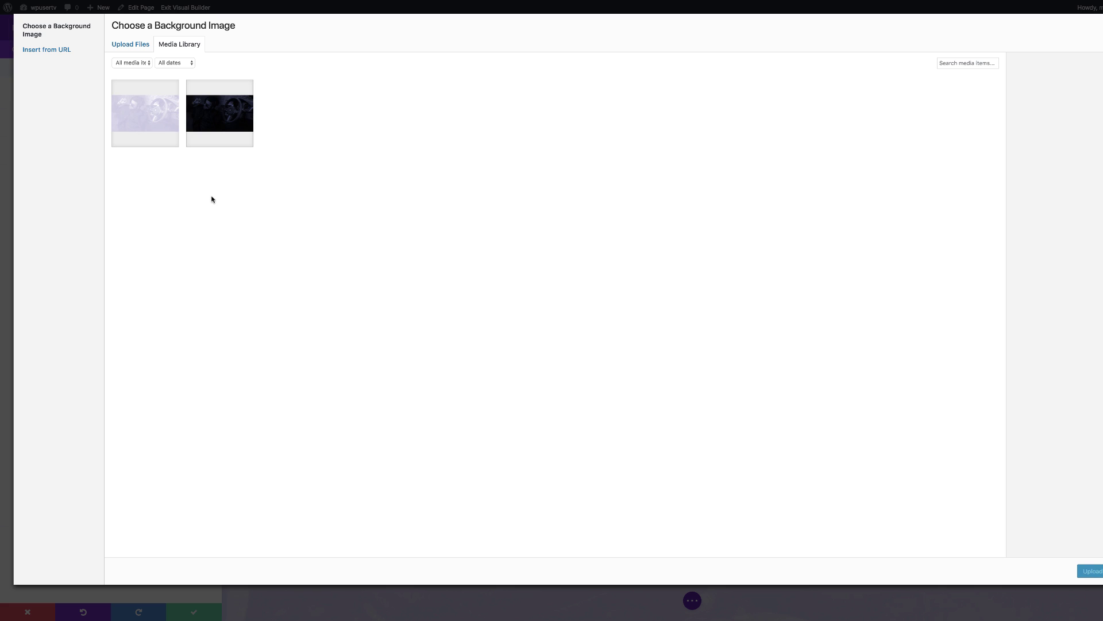
left_click(218, 131)
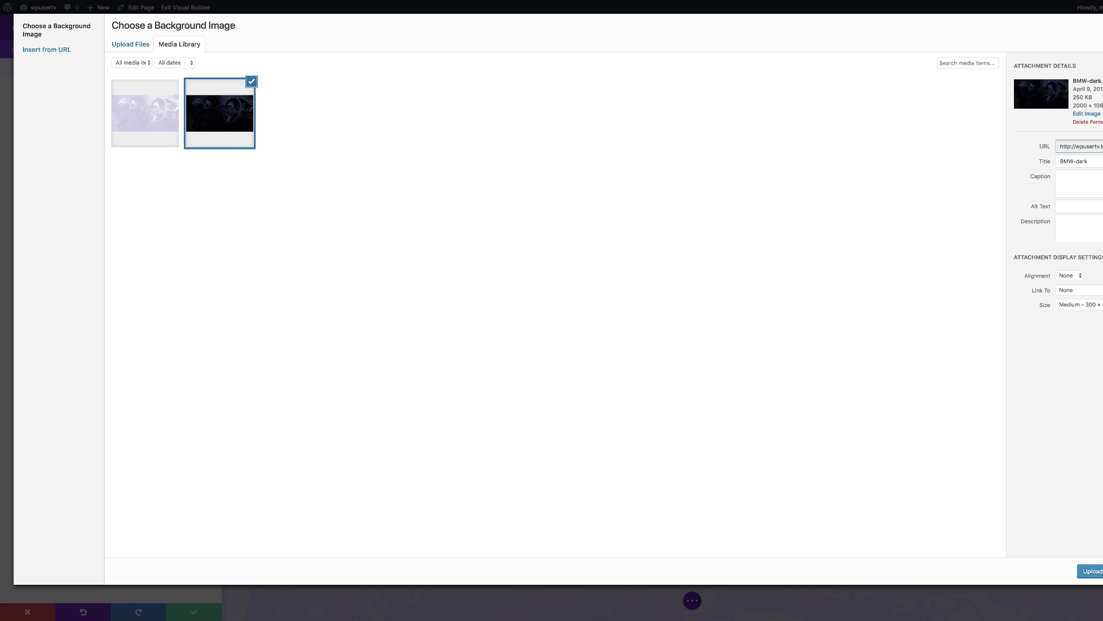
left_click(1091, 570)
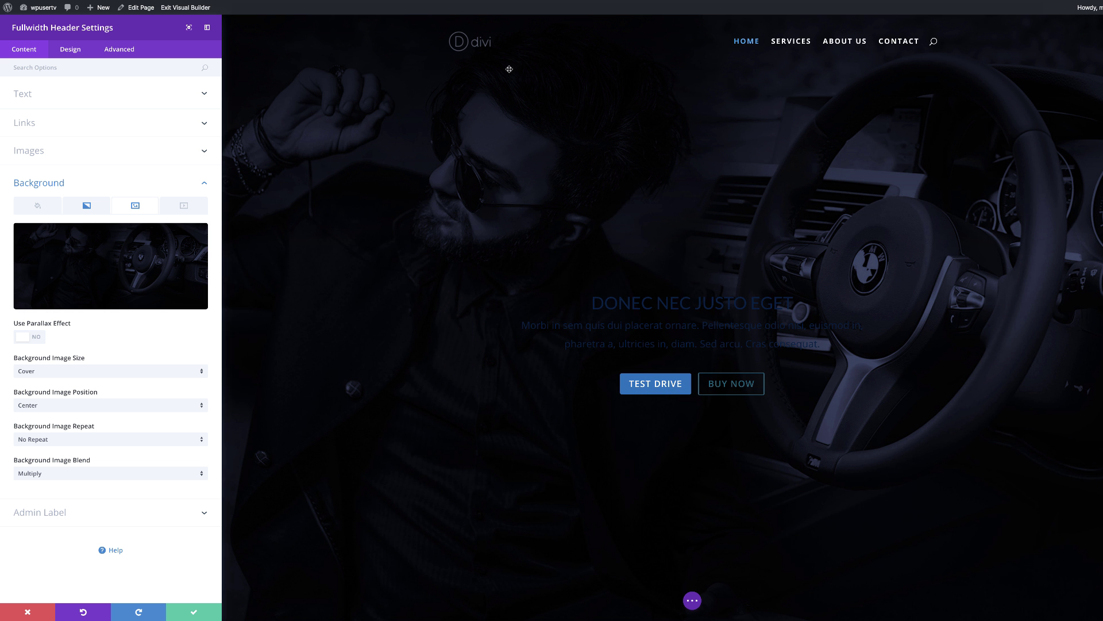
left_click(193, 614)
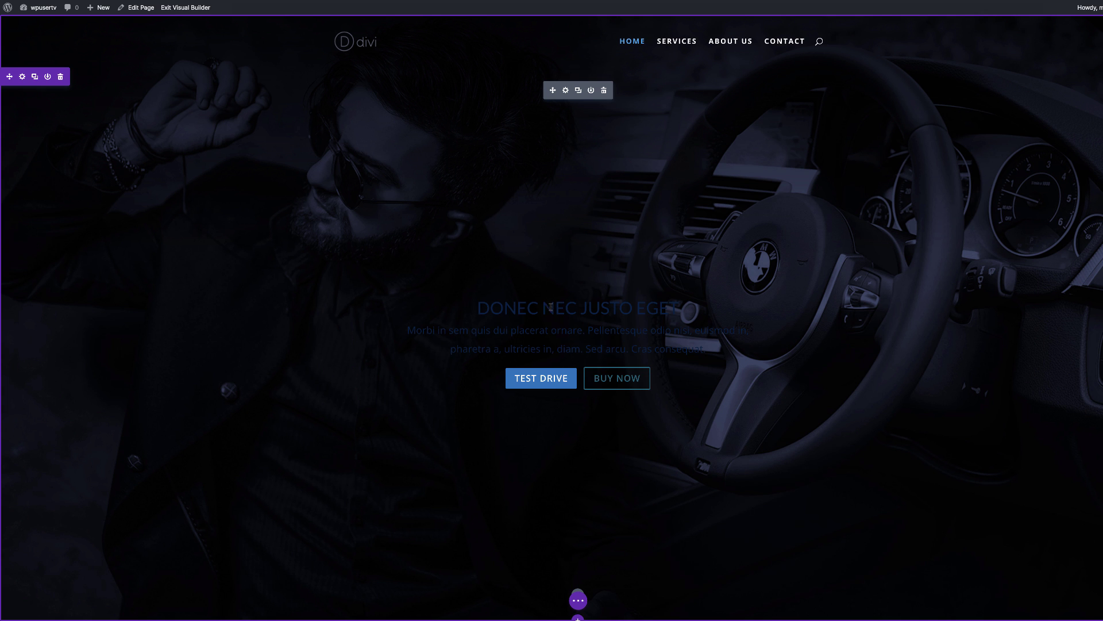
Set the hero header's Title Text Color to cyan #0ee9f4.
left_click(566, 90)
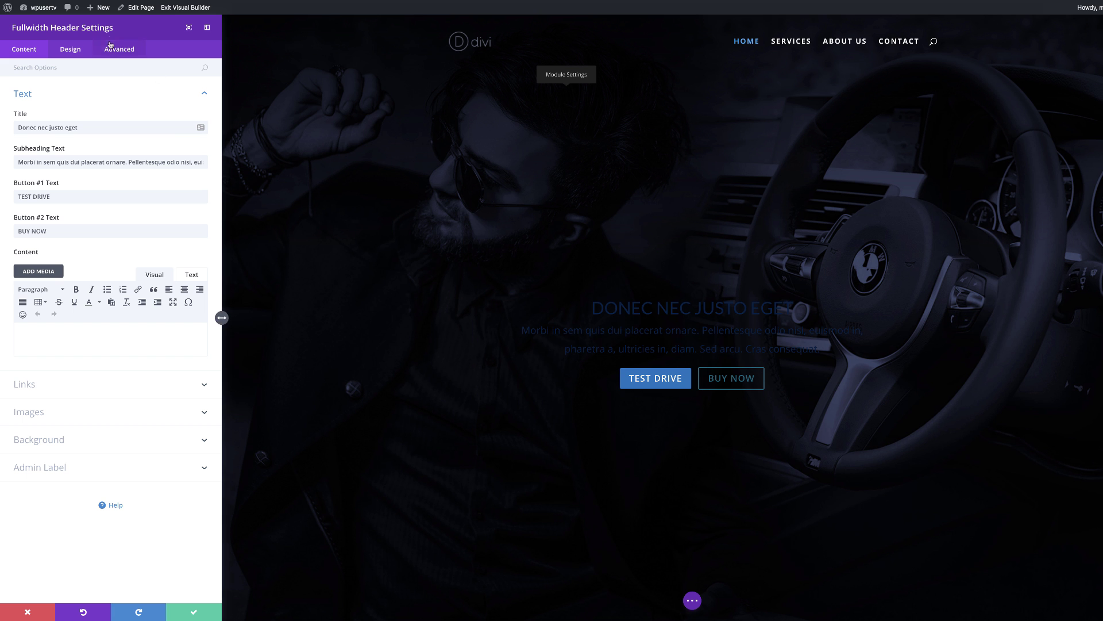
left_click(75, 51)
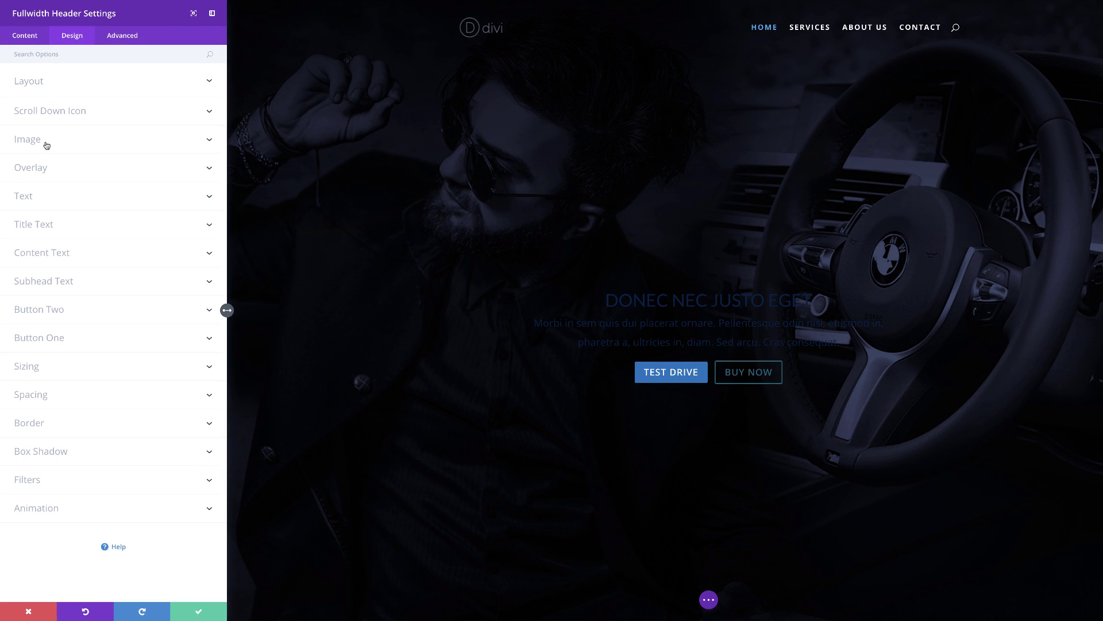
left_click(42, 195)
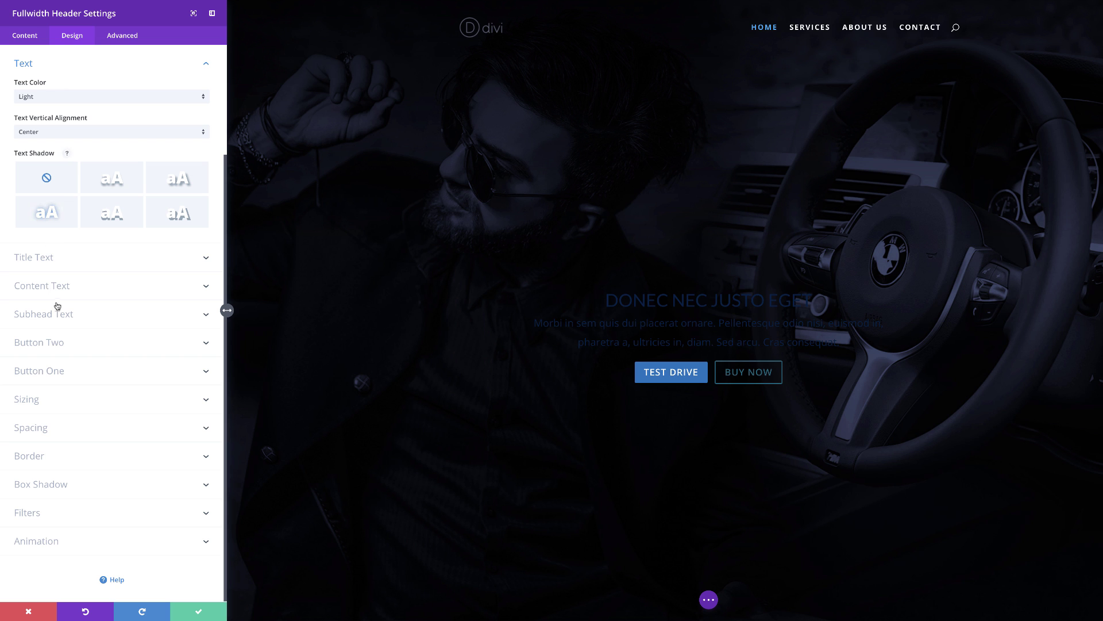
left_click(49, 259)
left_click(21, 307)
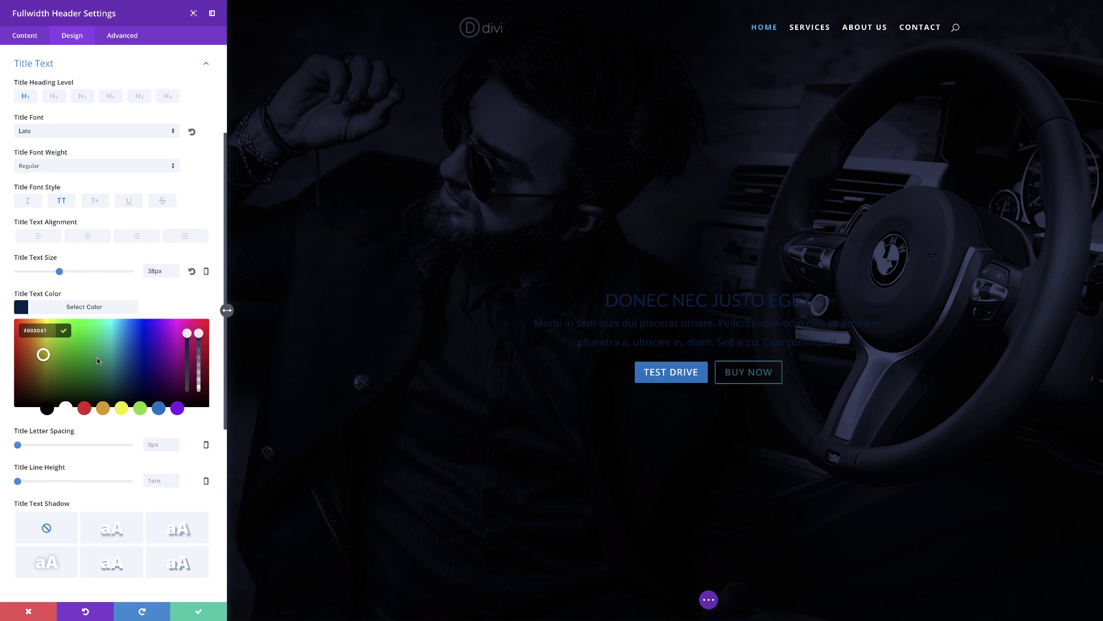
left_click(115, 325)
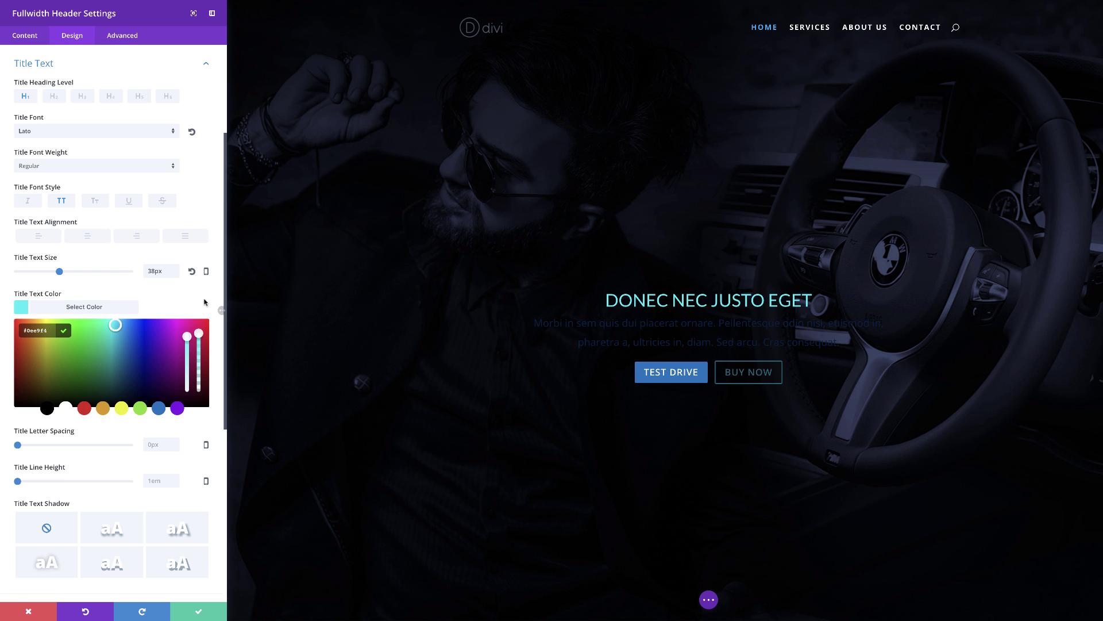
Set the Subhead Text Color to cyan #0eebef and save the header.
scroll(222, 310, "down", 4)
left_click(84, 485)
left_click(21, 274)
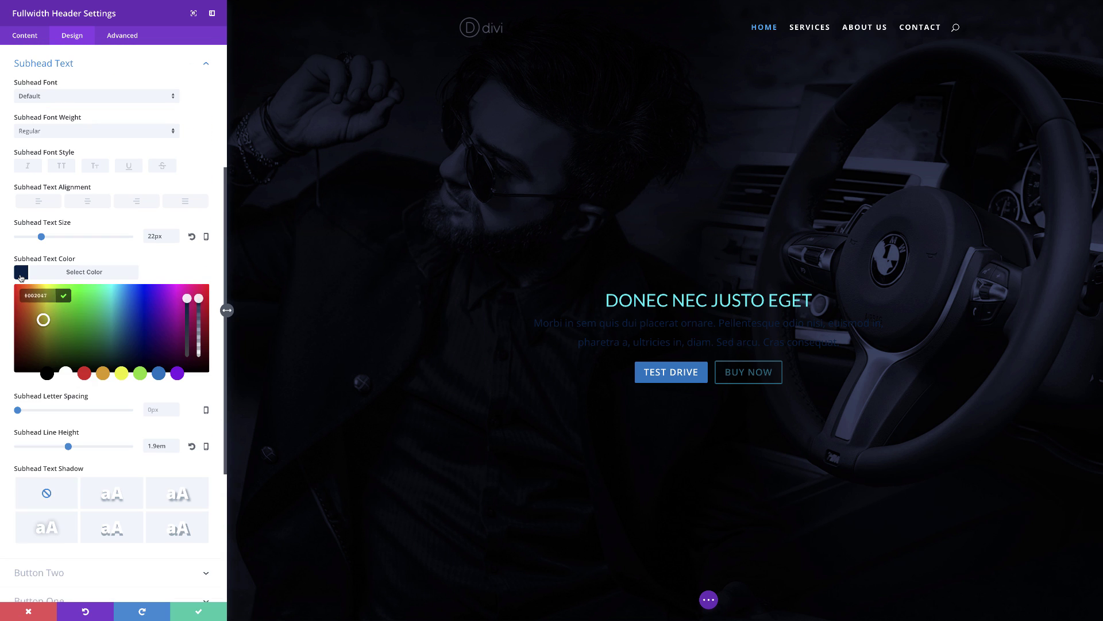
left_click(109, 290)
left_click(111, 291)
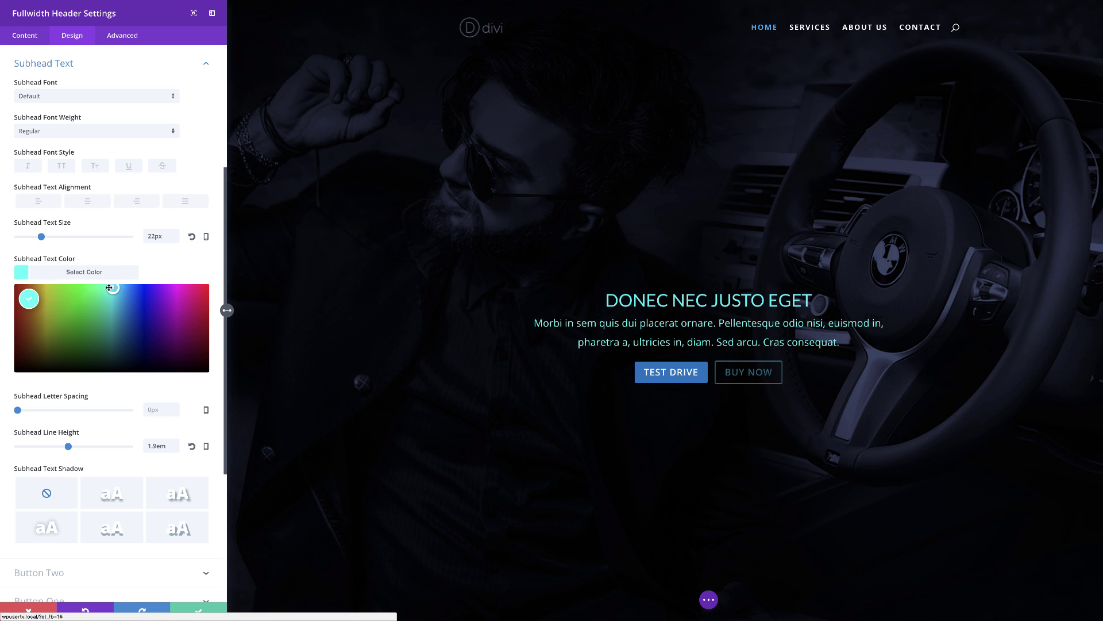
left_click(111, 292)
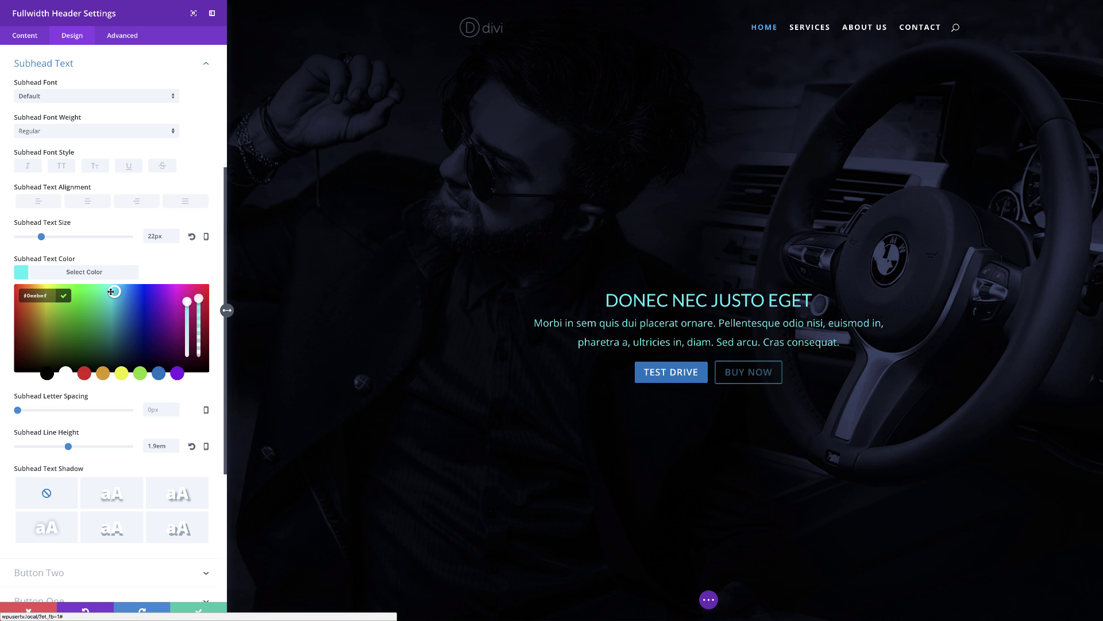
left_click(199, 612)
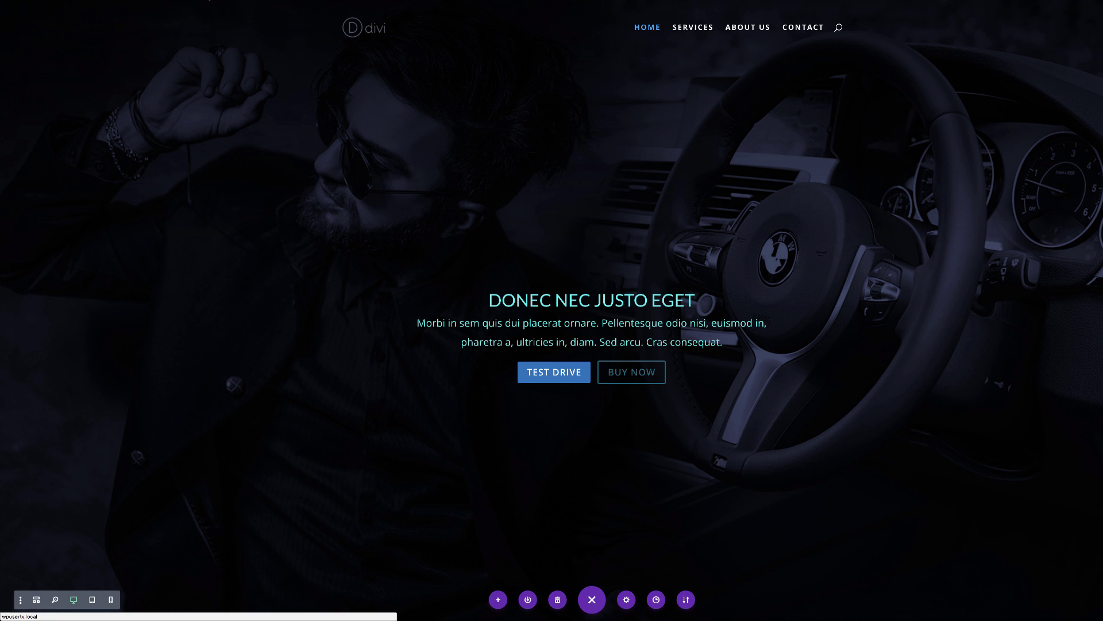
Exit the Visual Builder to see the live homepage with its cyan title and subheading over the dark car hero.
left_click(210, 1)
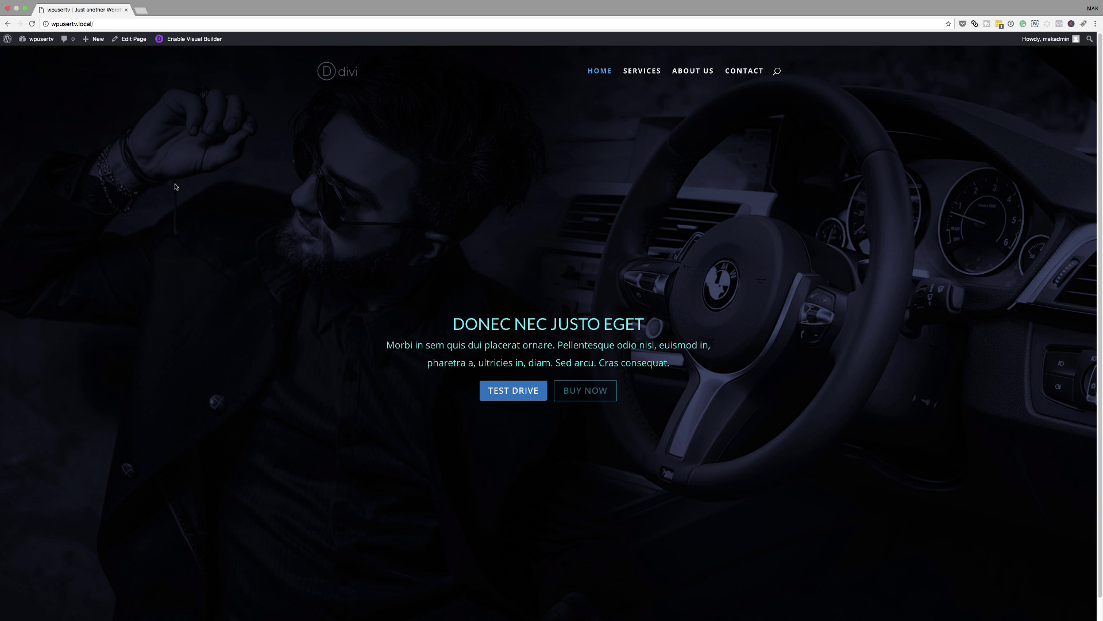